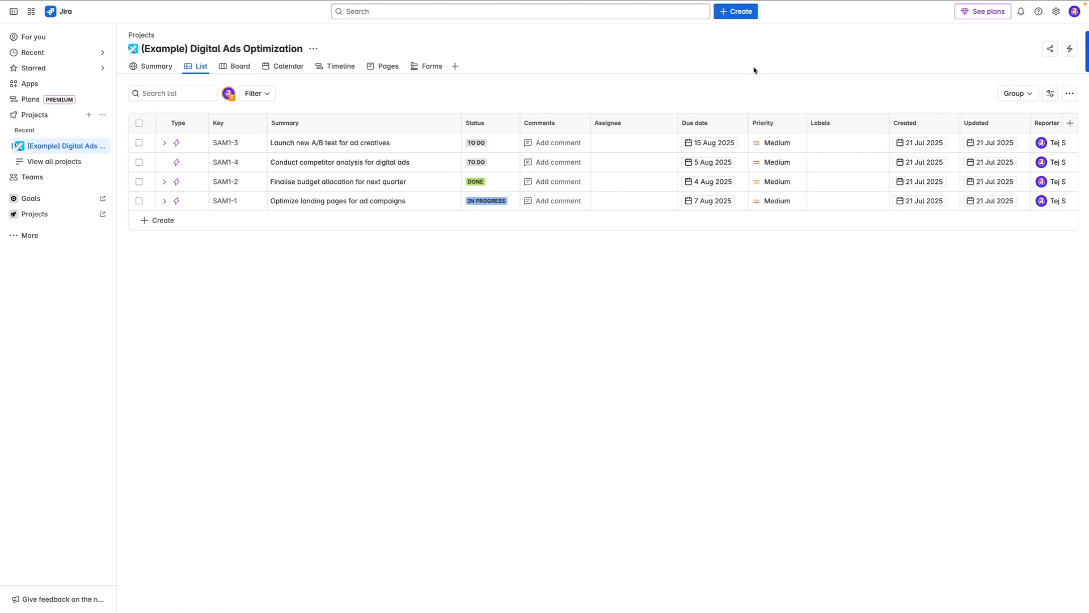
# Step: Create a project named "Q4 Holiday Campaign" from the Campaign management template
pyautogui.click(33, 115)
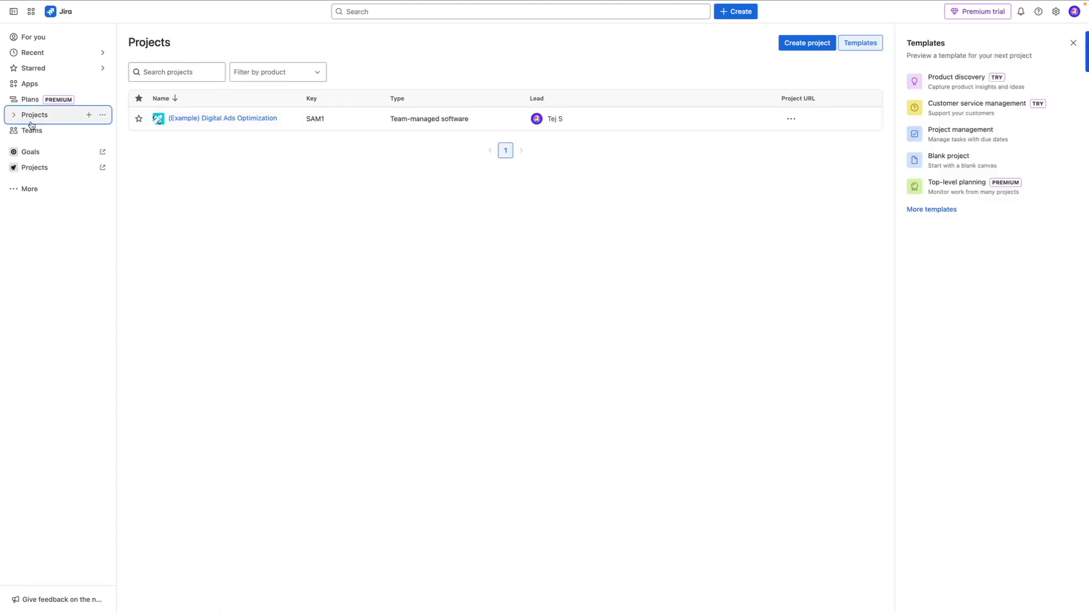
pyautogui.click(90, 117)
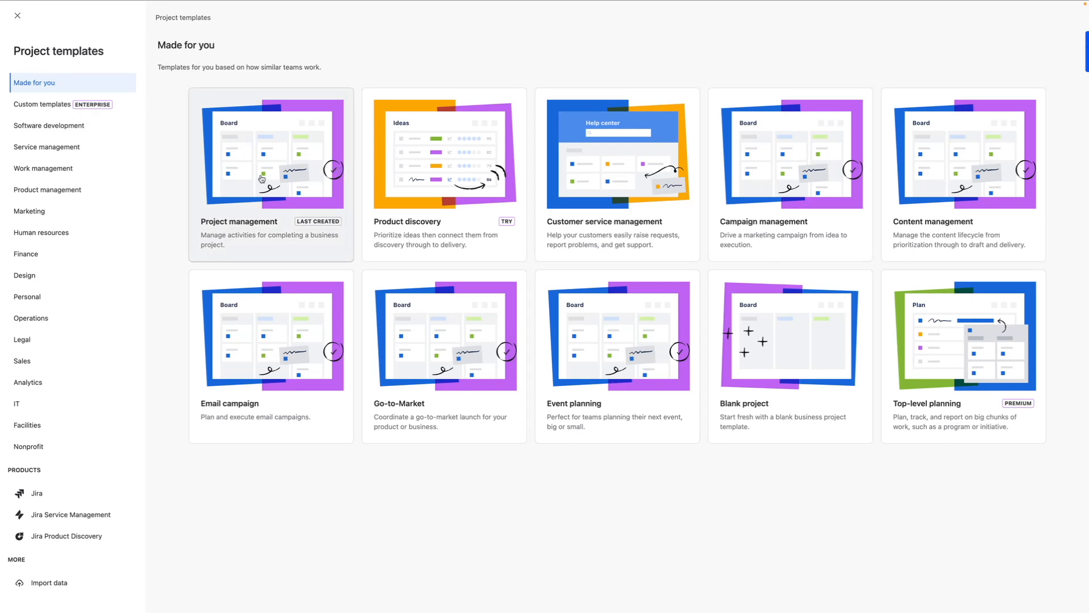
pyautogui.click(750, 197)
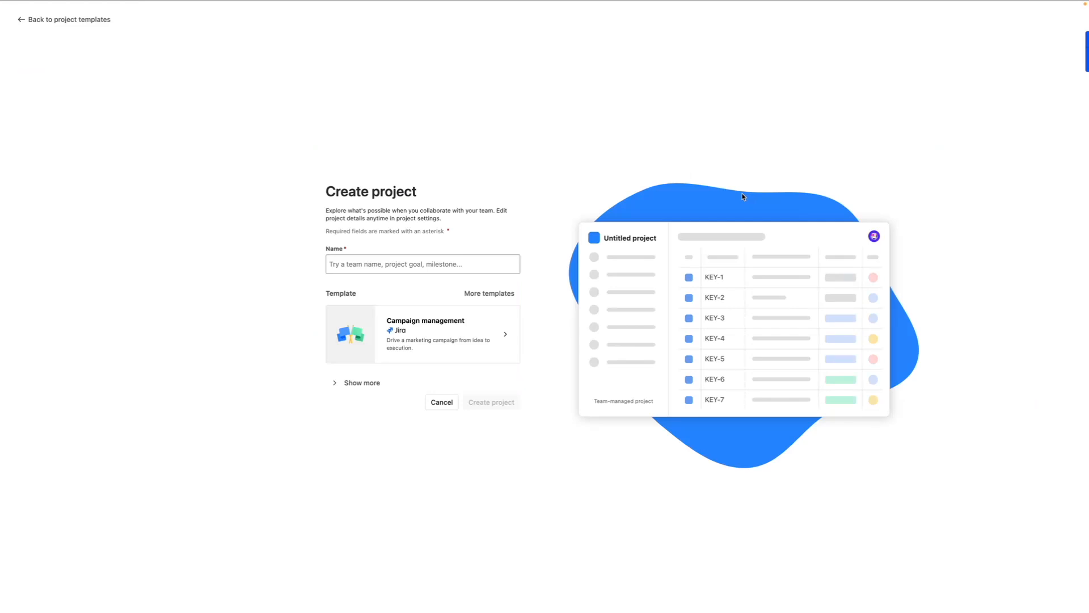
pyautogui.click(408, 264)
pyautogui.write('Q4 Holiday Campaign')
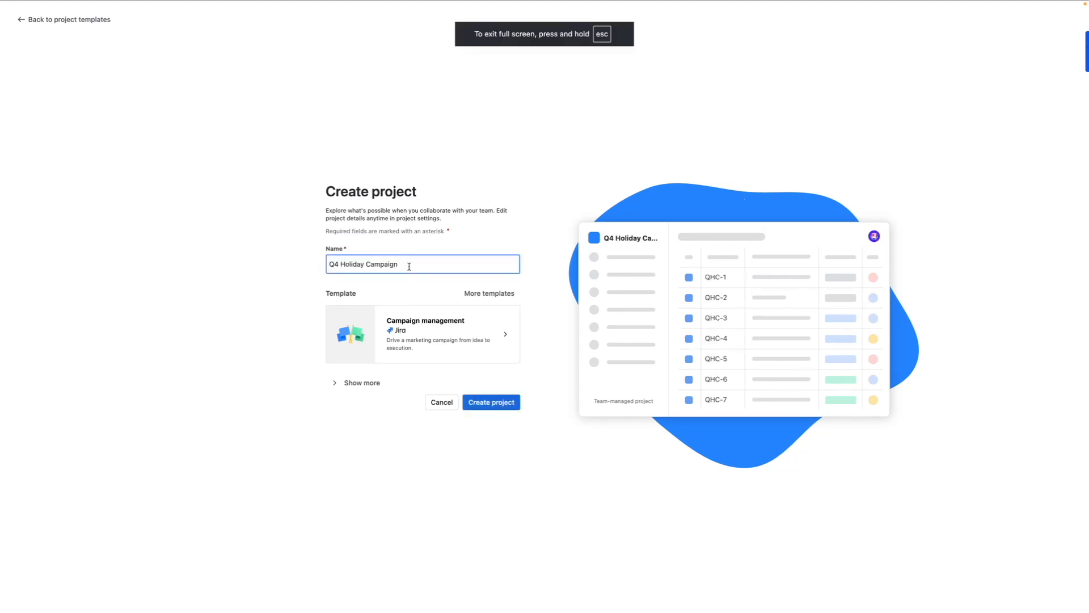
pyautogui.click(504, 403)
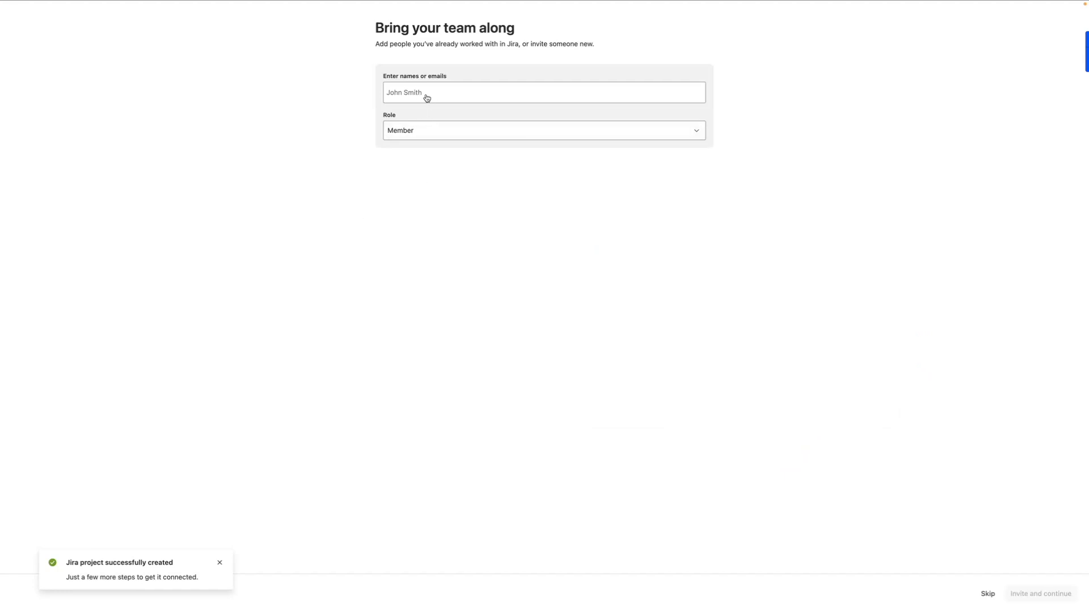
# Step: Check the available team member roles and skip inviting people to the new project
pyautogui.click(448, 138)
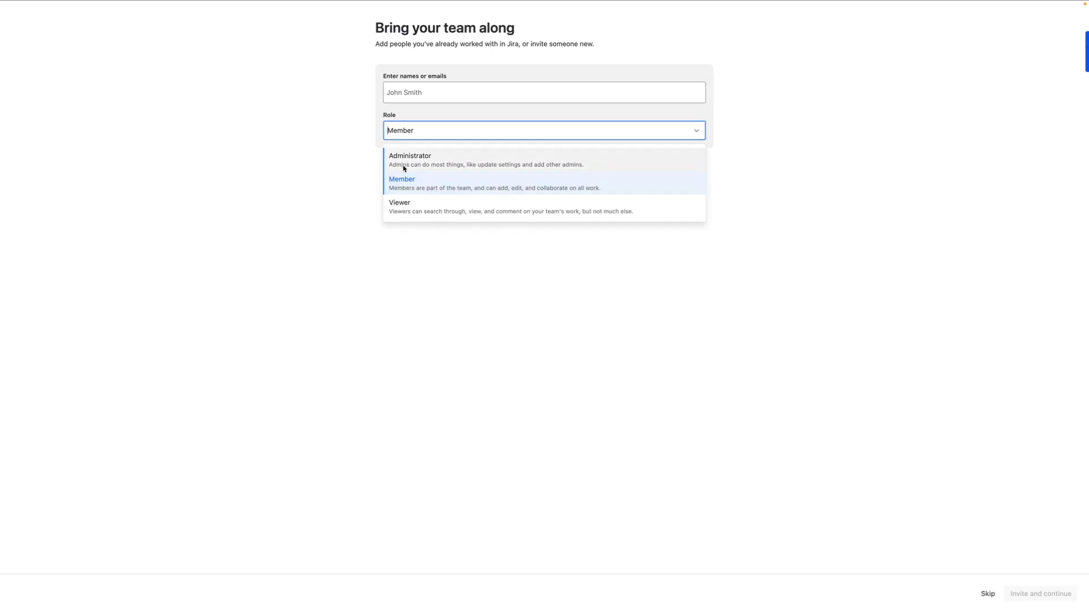
pyautogui.click(336, 187)
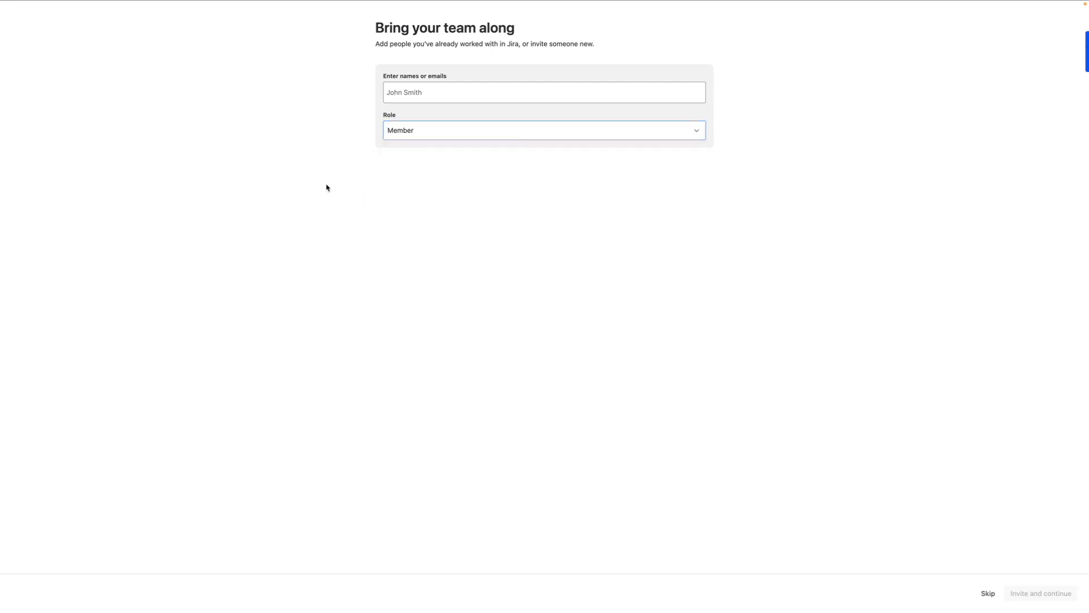
pyautogui.click(997, 594)
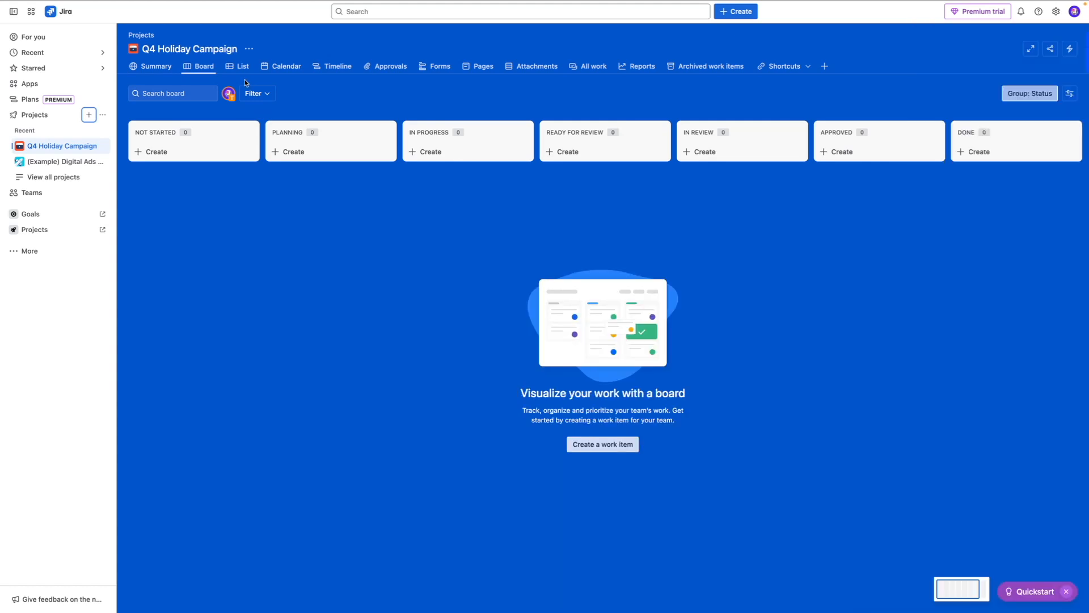
# Step: Switch the Q4 Holiday Campaign project to its list view and start creating a new work item
pyautogui.click(231, 72)
pyautogui.click(232, 72)
pyautogui.click(243, 66)
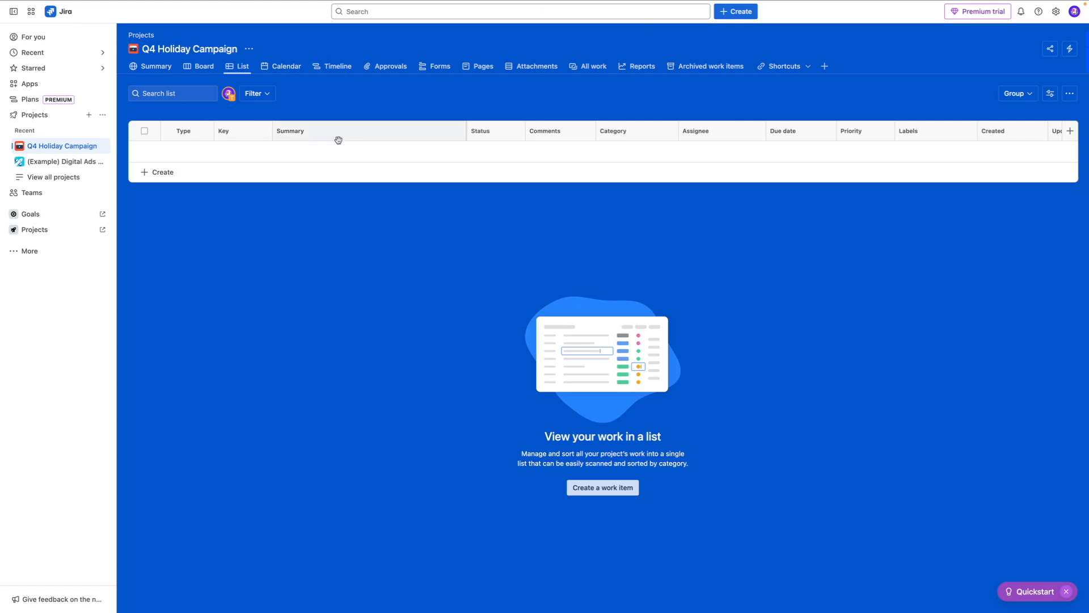
pyautogui.click(736, 12)
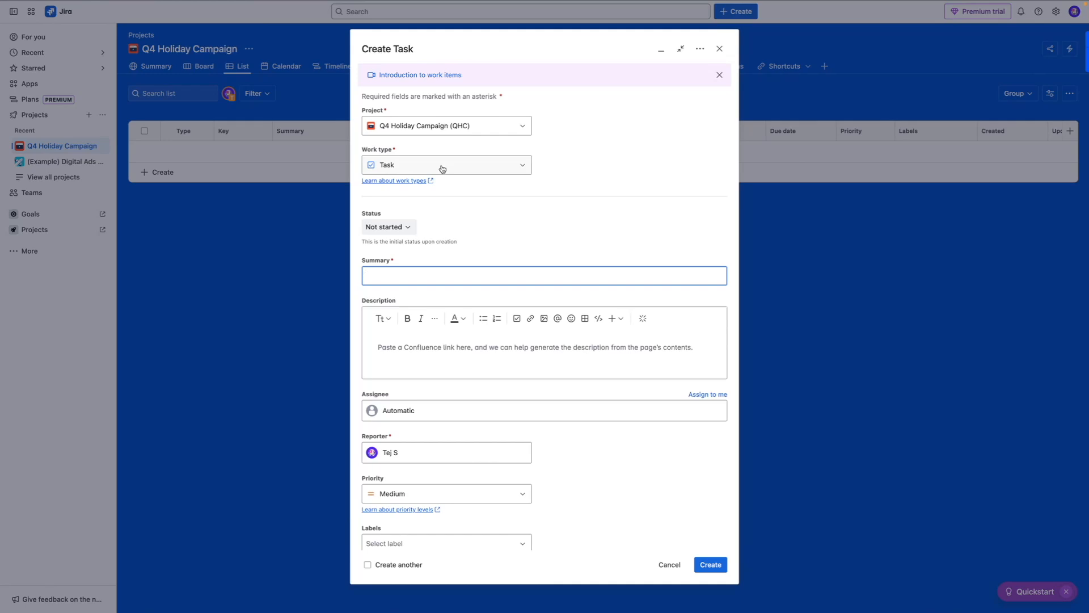
# Step: Examine the work type and status options for the new task, including the form for editing a status
pyautogui.click(443, 168)
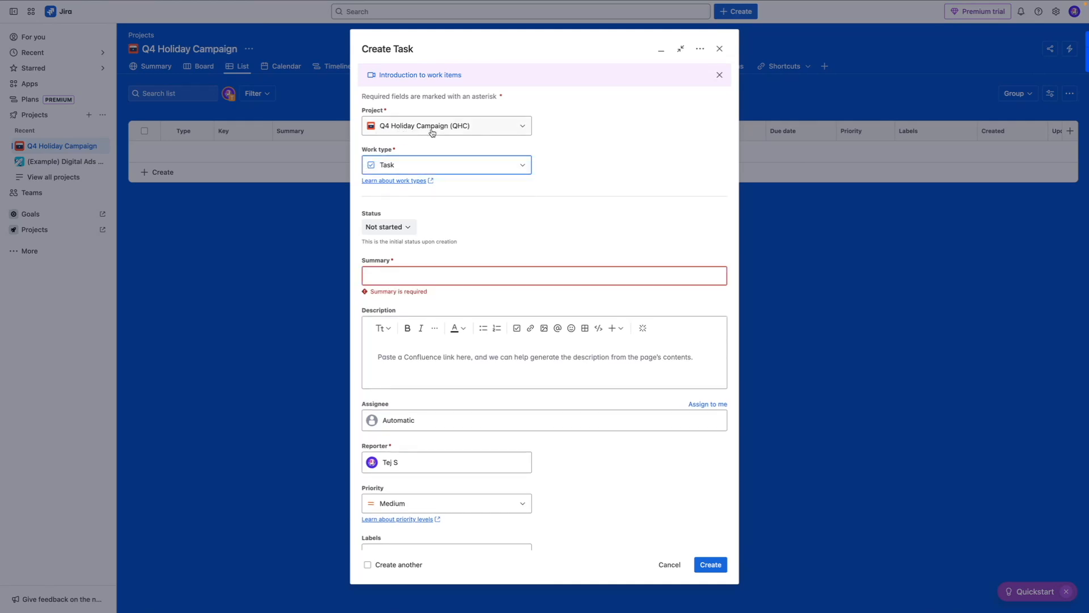
pyautogui.click(418, 165)
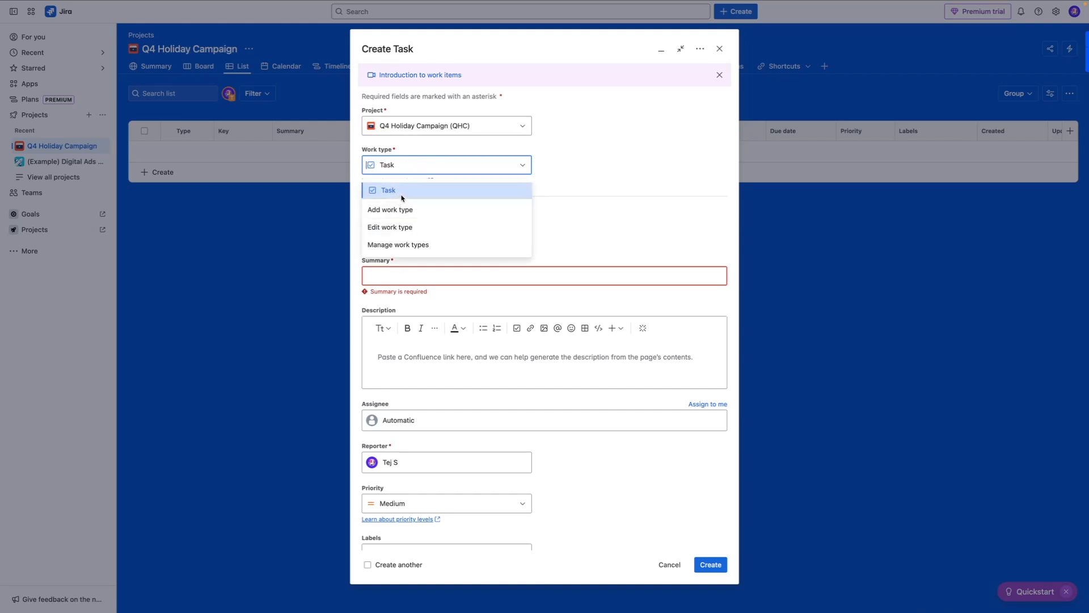
pyautogui.click(604, 165)
pyautogui.click(373, 227)
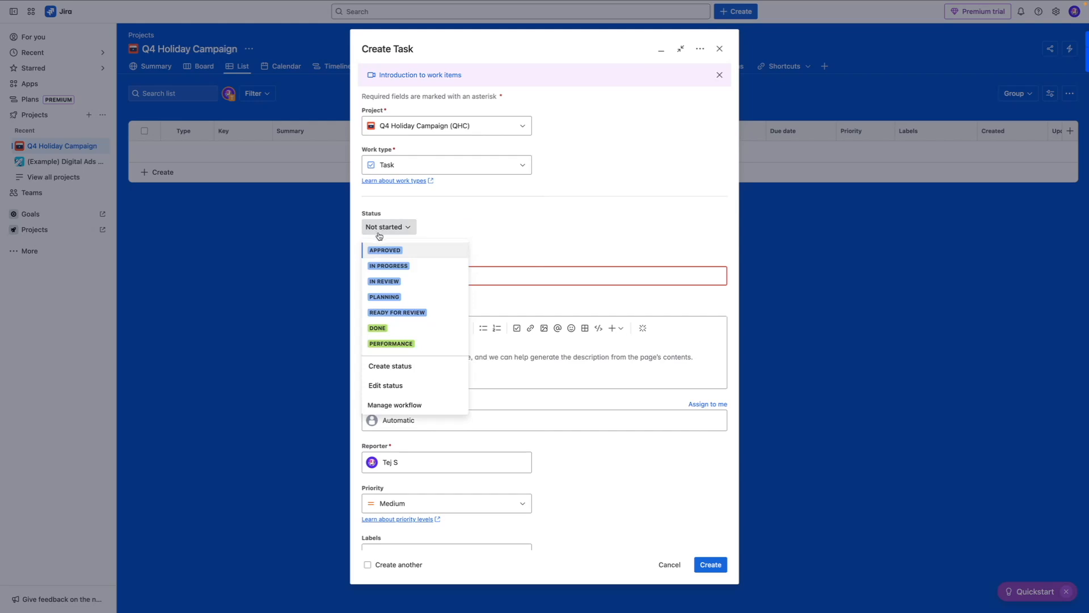
pyautogui.click(387, 386)
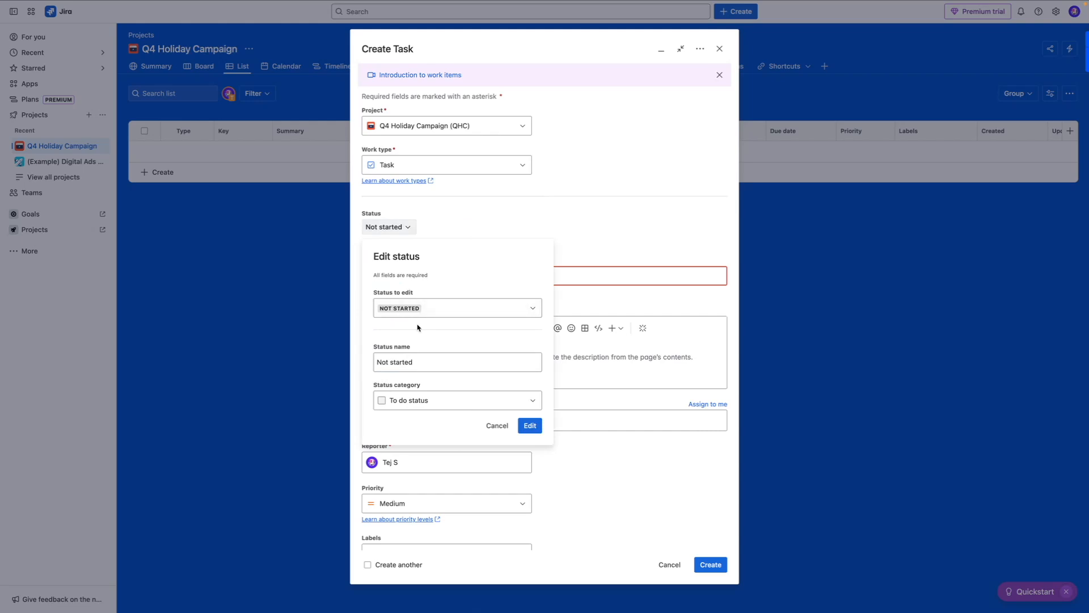
pyautogui.click(415, 363)
pyautogui.moveTo(427, 363); pyautogui.dragTo(377, 362)
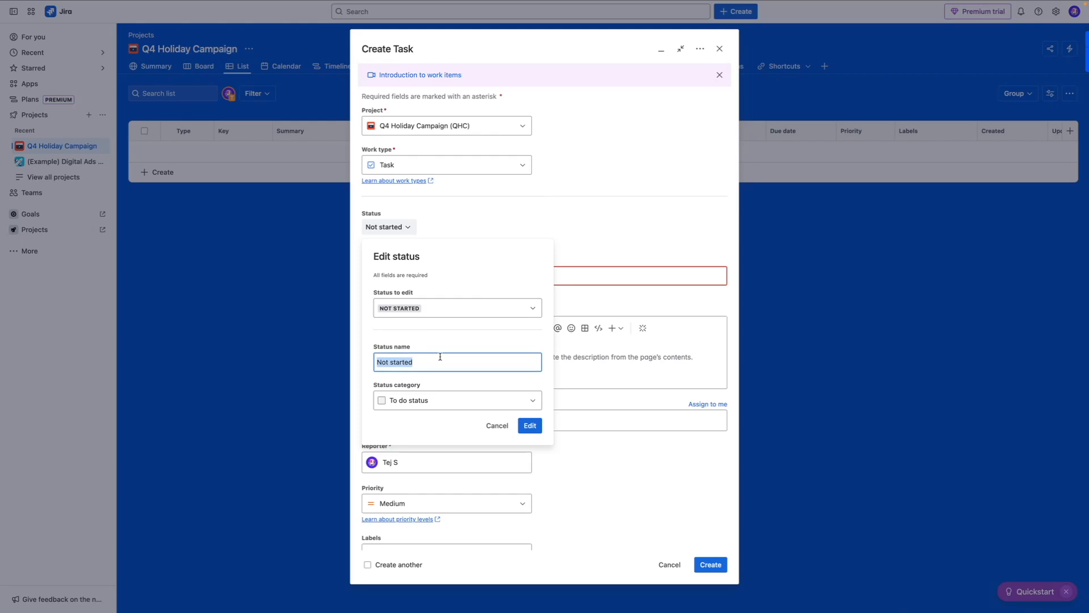
pyautogui.click(497, 426)
# Step: Enter "Write Black Friday email copy" as the task's summary, check the priority options and set the due date to 25/07/2025
pyautogui.click(395, 272)
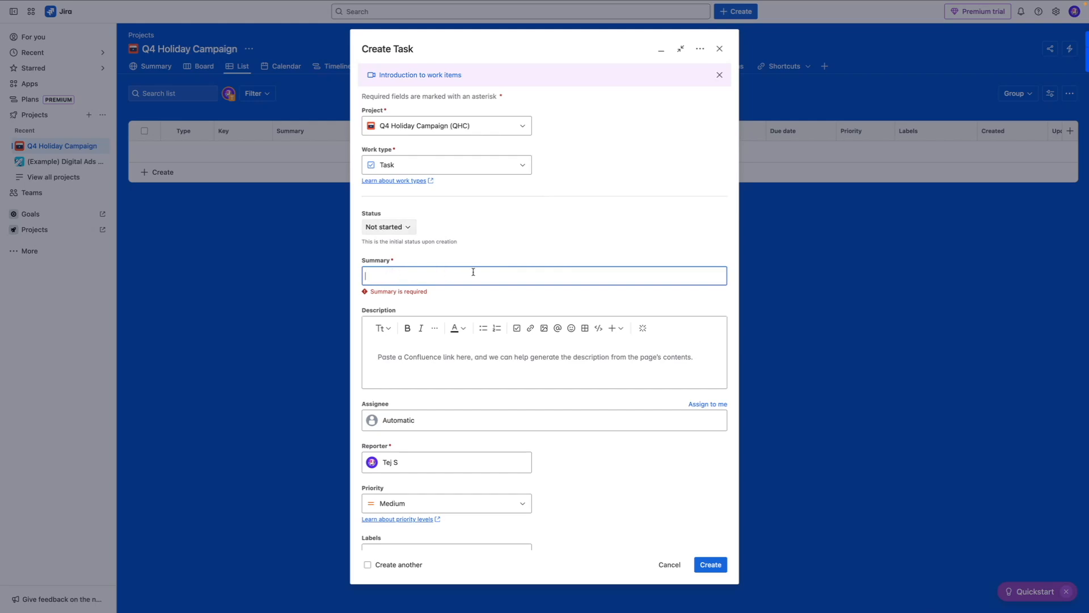
pyautogui.write('Write Black Friday email copy')
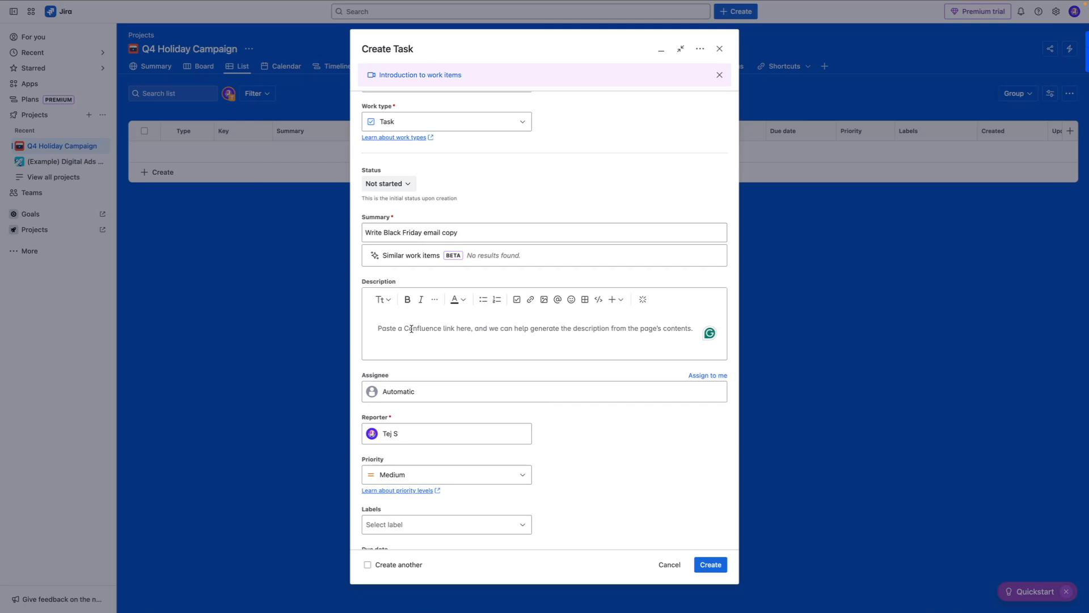
pyautogui.scroll(-2, 411, 329)
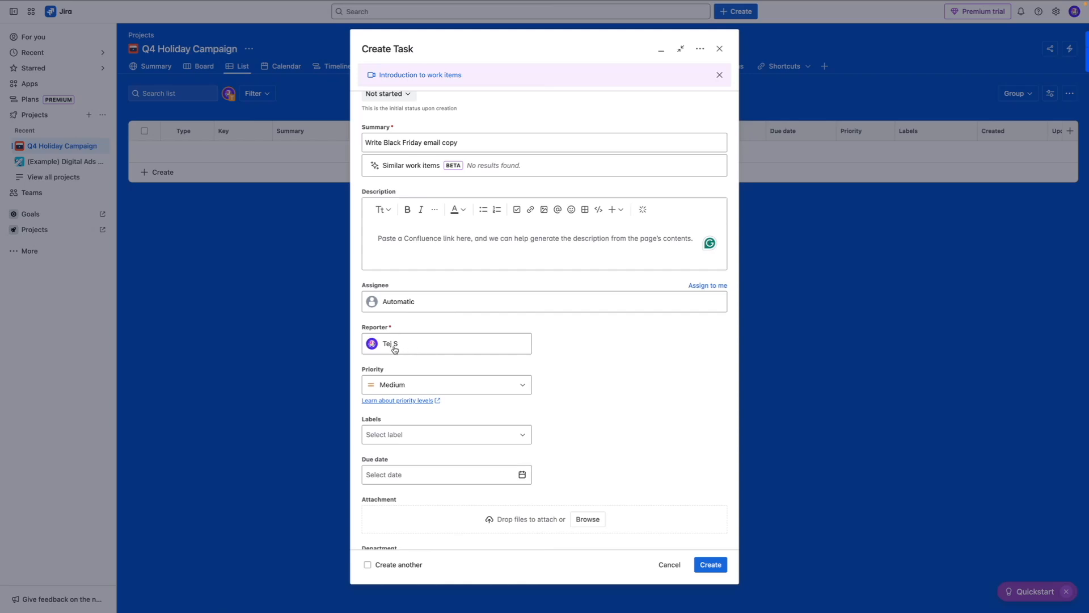
pyautogui.click(399, 385)
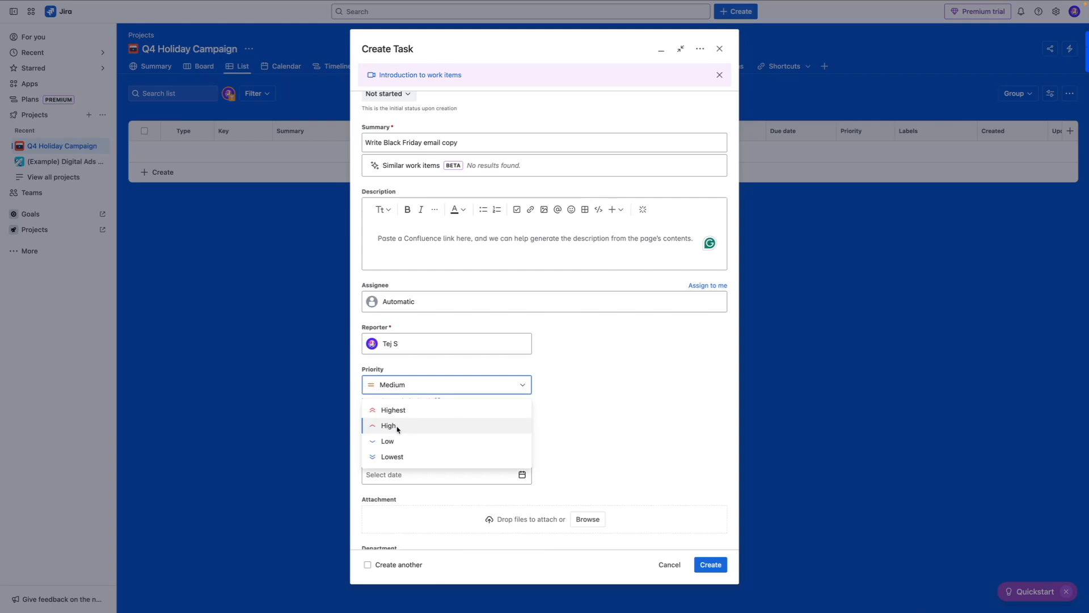
pyautogui.click(424, 371)
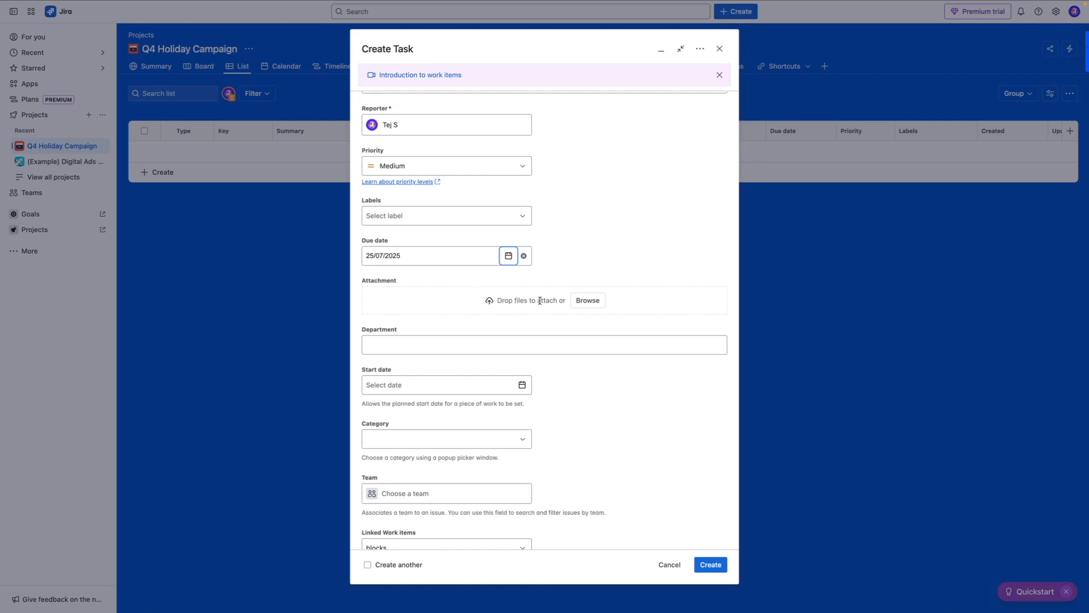
# Step: Set the task's start date to 23/07/2025 and create the task
pyautogui.scroll(-1, 539, 300)
pyautogui.click(522, 345)
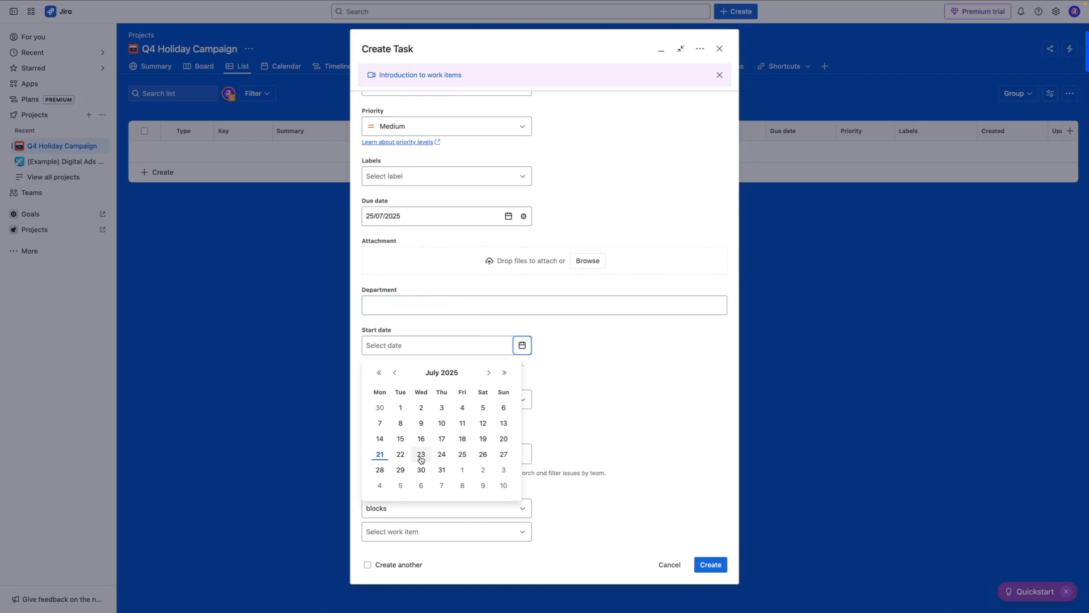
pyautogui.click(421, 458)
pyautogui.scroll(10, 445, 340)
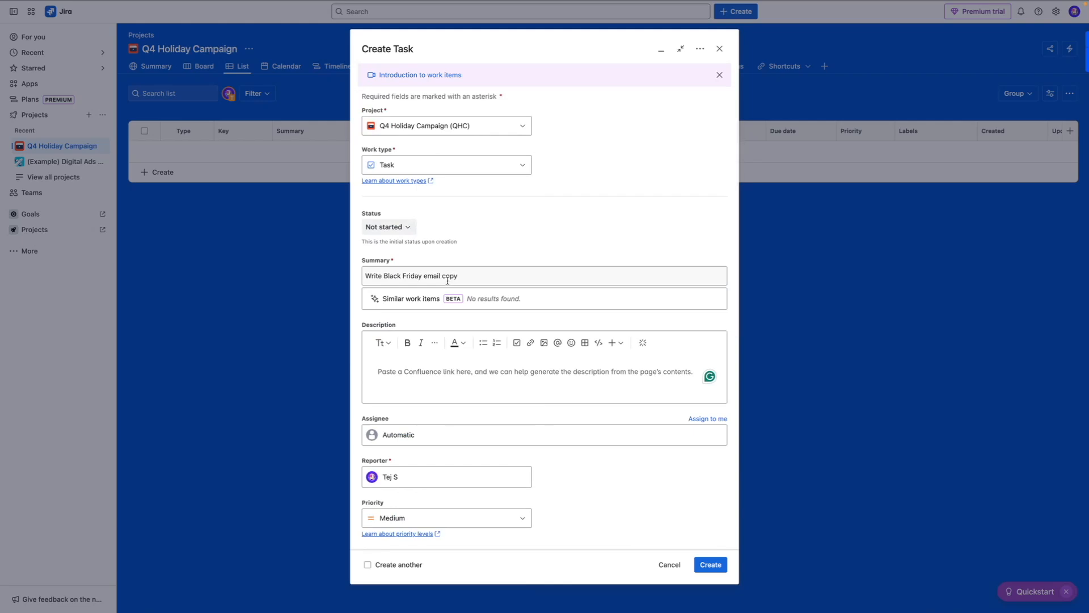
pyautogui.scroll(-7, 448, 281)
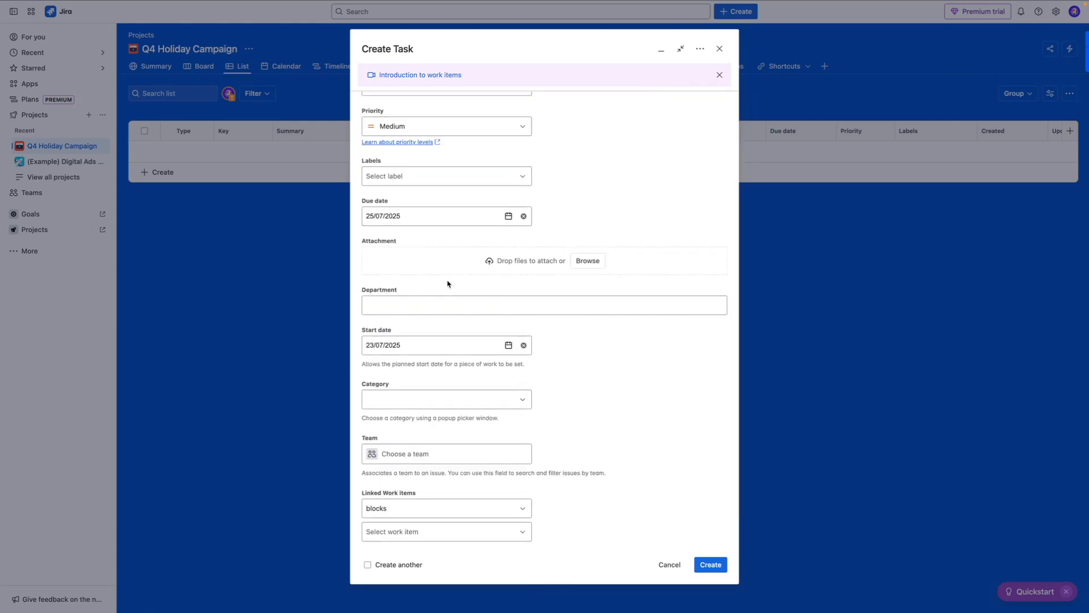
pyautogui.click(712, 565)
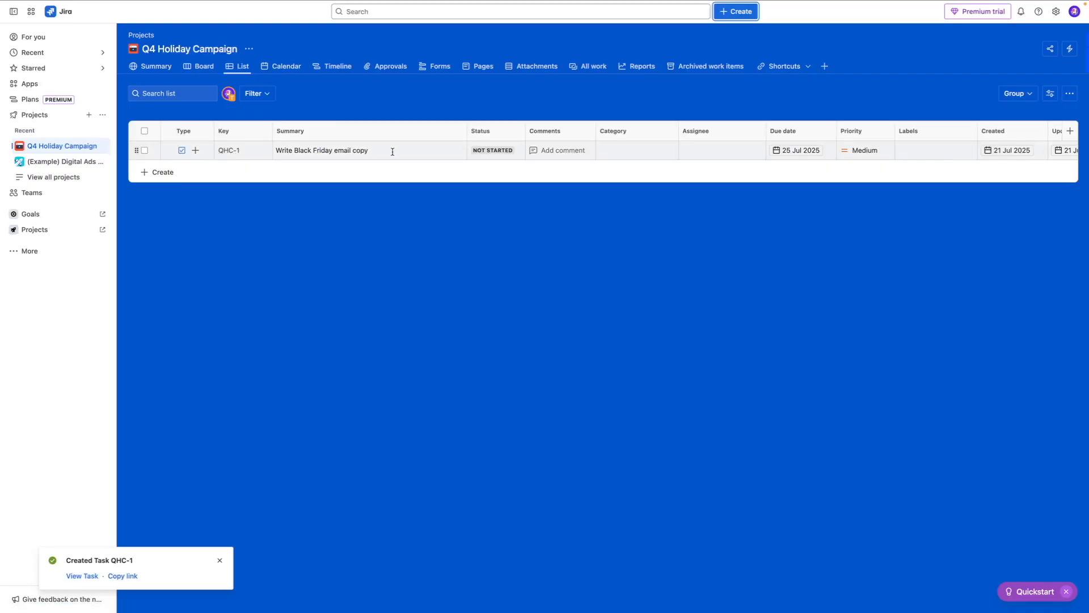
# Step: Set the status of the "Write Black Friday email copy" task to Done in the list
pyautogui.hscroll(2, 404, 155)
pyautogui.hscroll(-2, 405, 157)
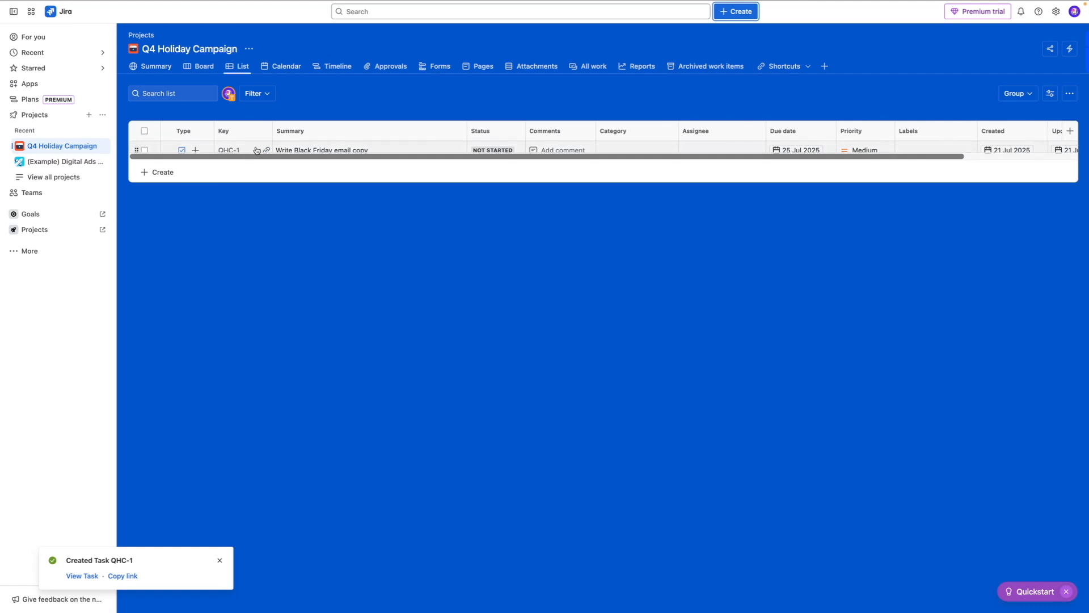
pyautogui.click(487, 151)
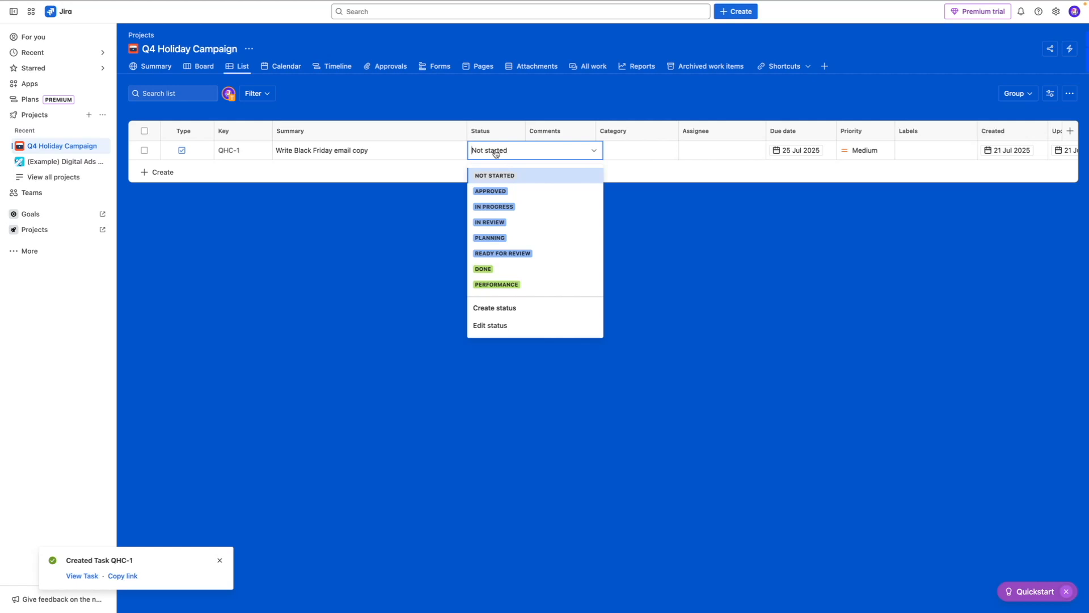
pyautogui.click(483, 269)
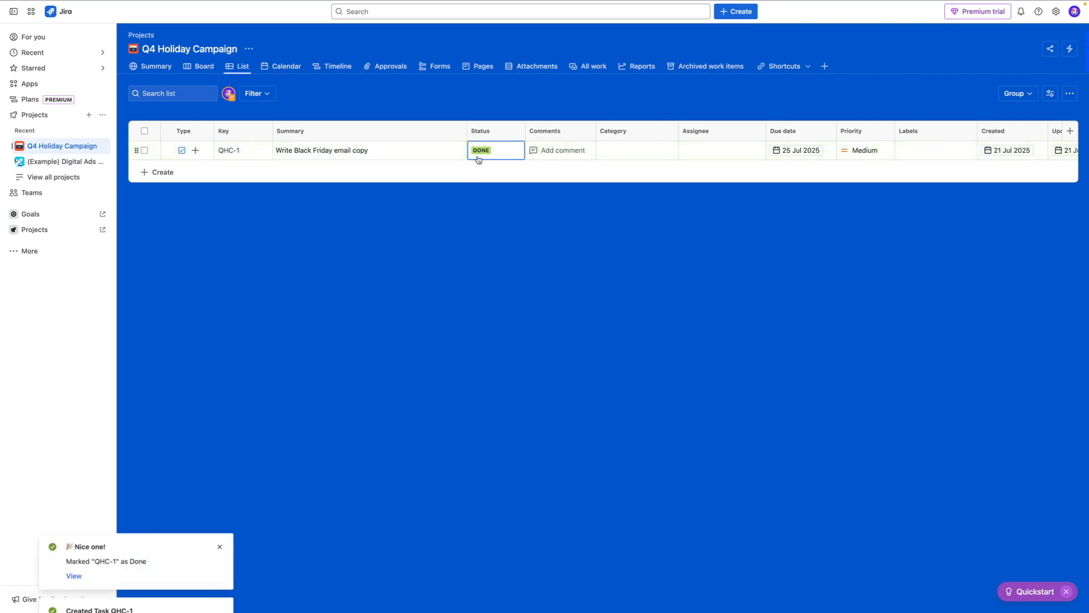
# Step: Post a comment on the Black Friday email copy task mentioning the team member with "hey, this is ready for your review."
pyautogui.click(550, 151)
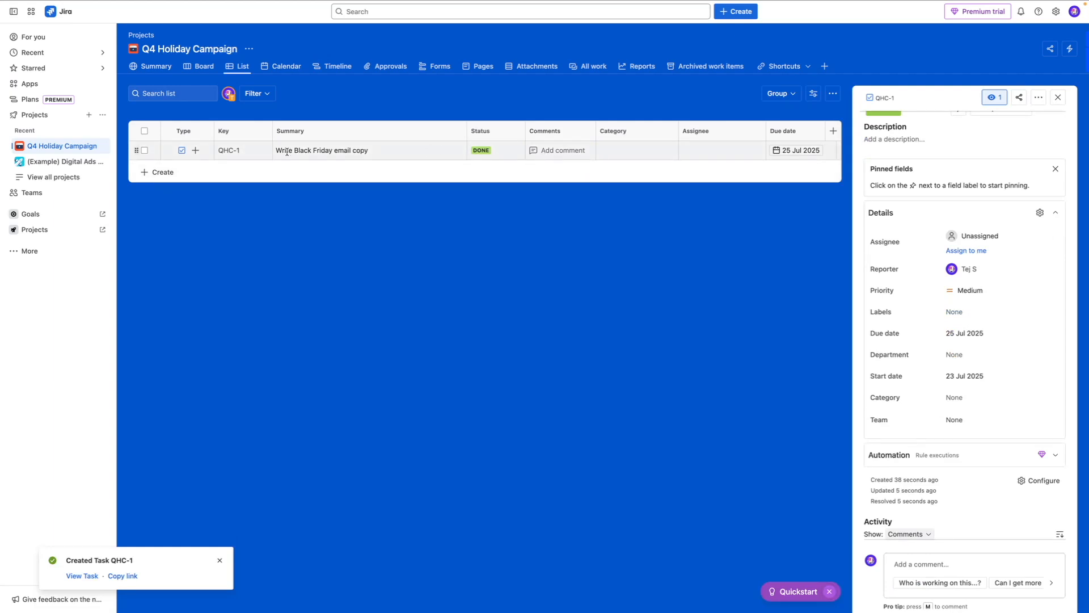
pyautogui.scroll(-1, 1016, 267)
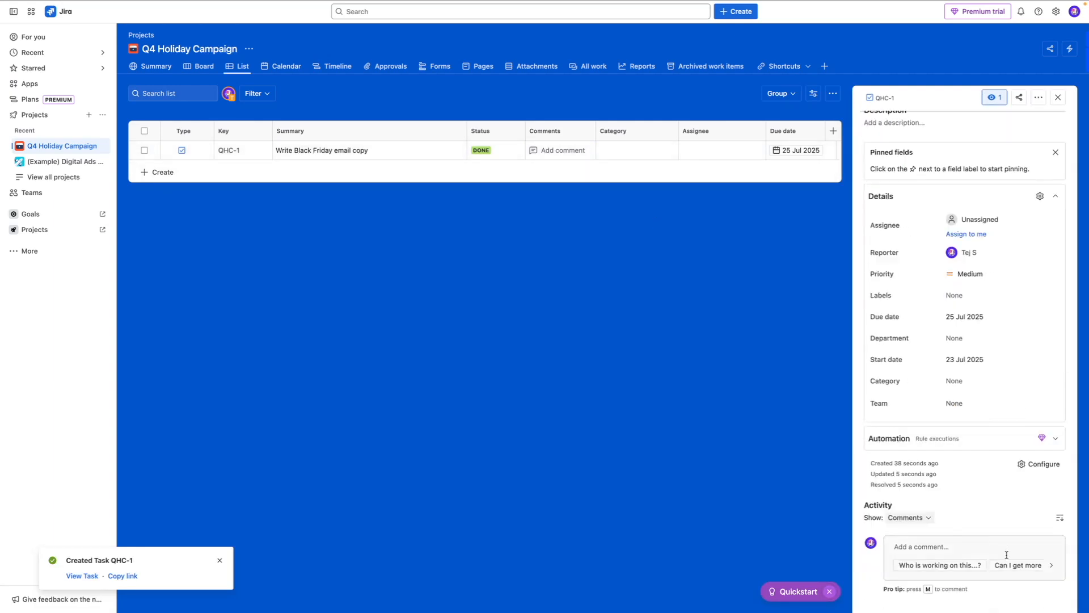
pyautogui.click(940, 547)
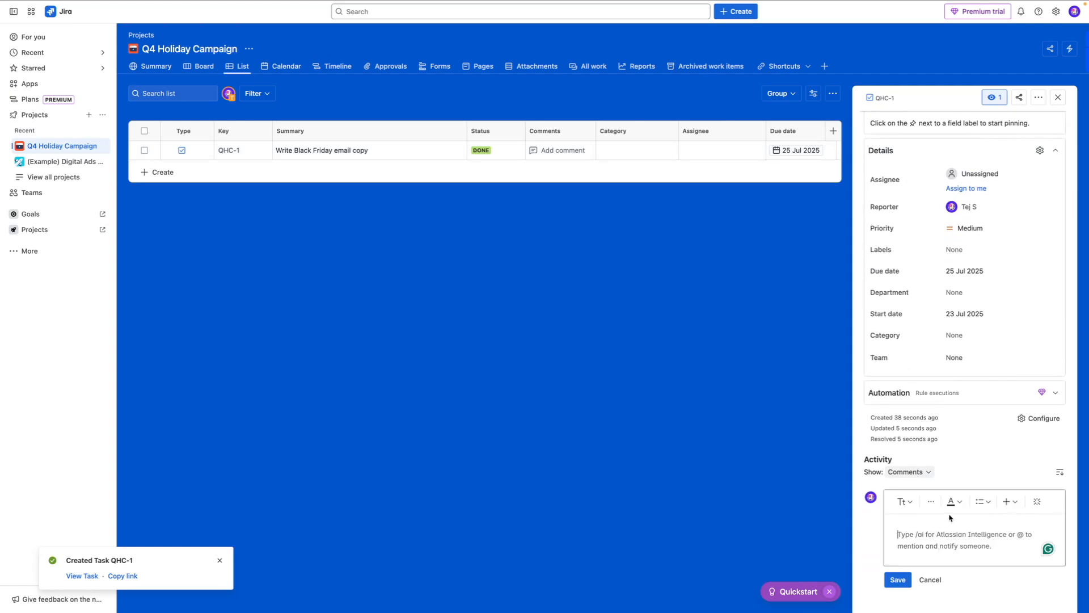
pyautogui.write('@tej')
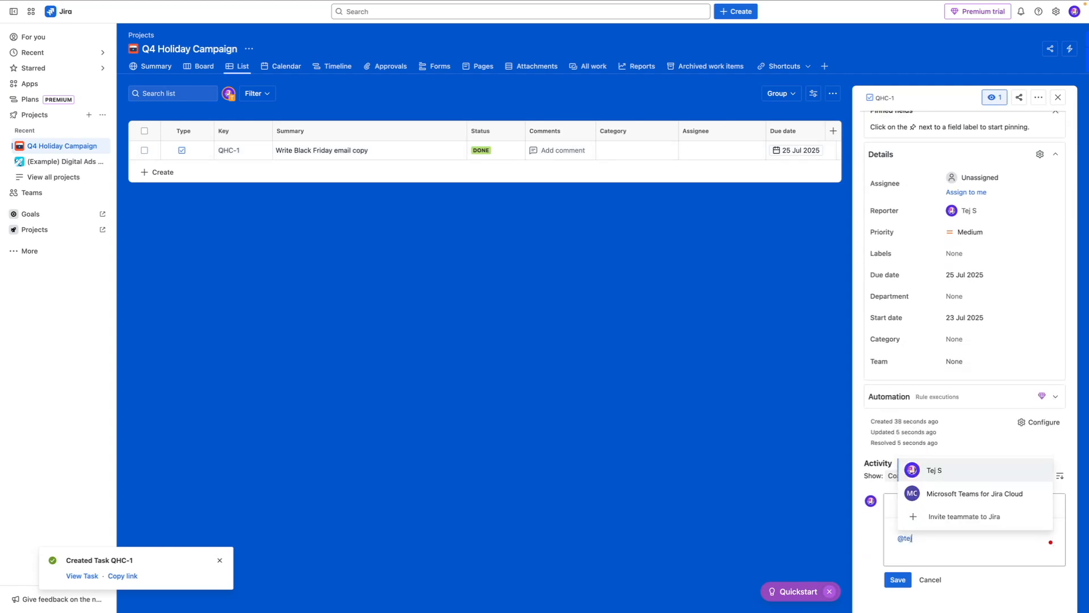
pyautogui.press('Return')
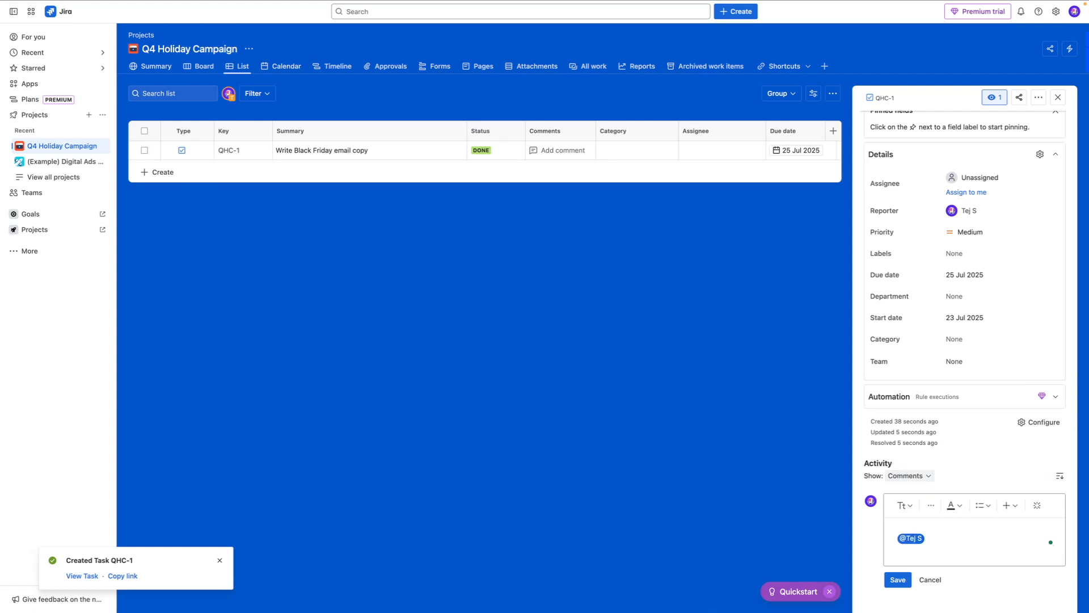
pyautogui.write('hey, thsiis is ready for your review.')
pyautogui.click(898, 579)
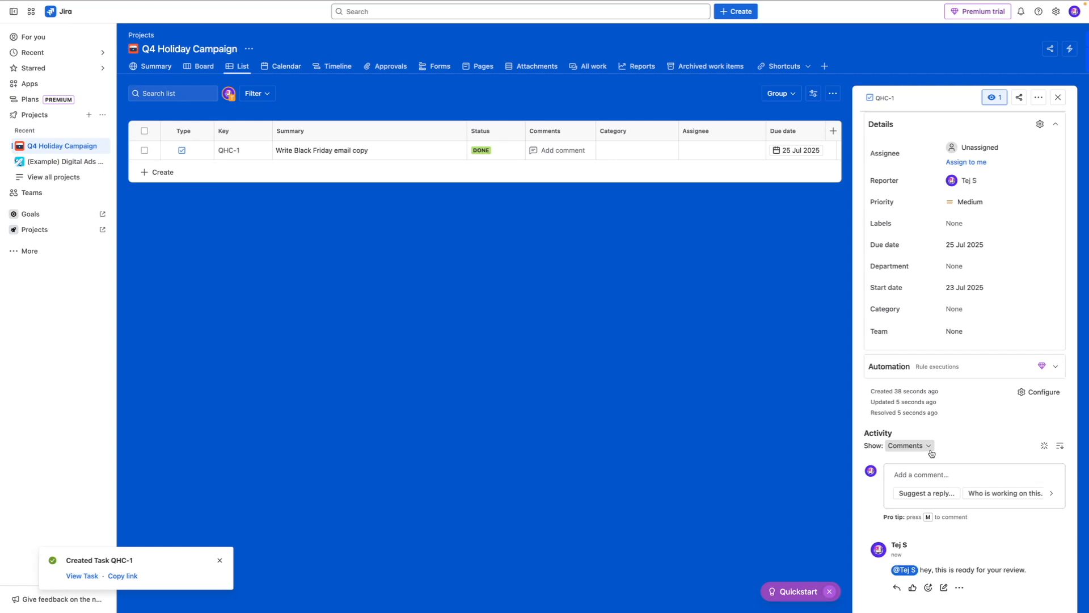
pyautogui.click(323, 174)
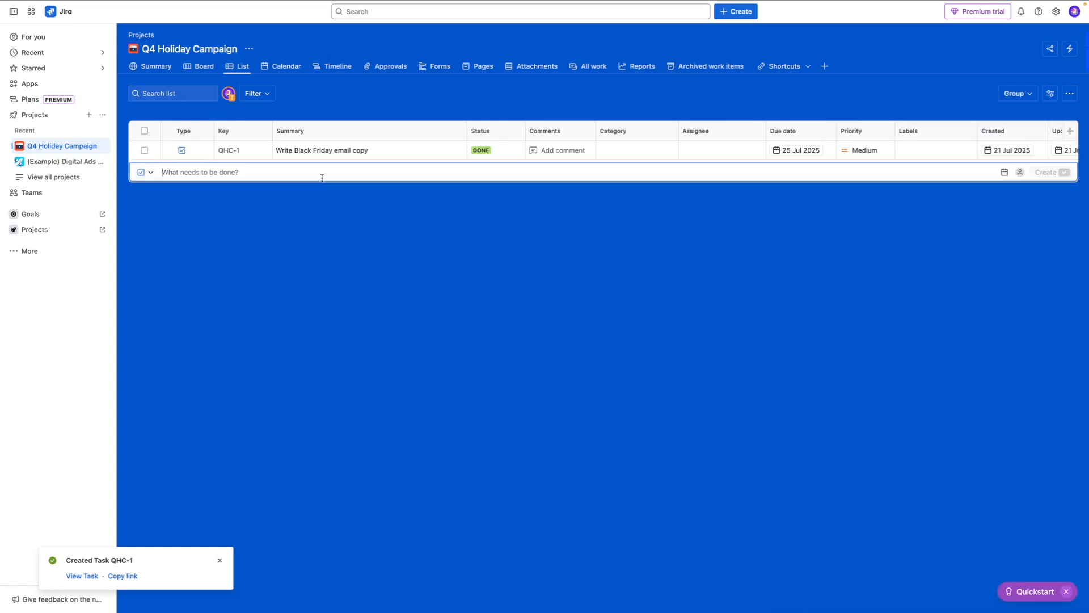
pyautogui.press('Escape')
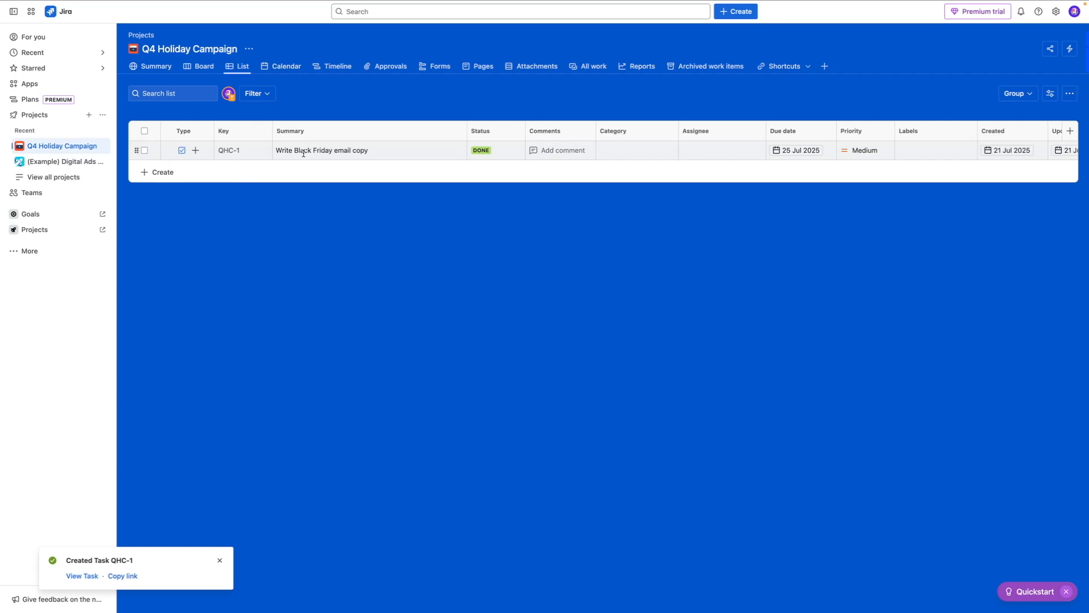
# Step: Add a subtask named "Feedback_1" under the "Write Black Friday email copy" task in the list
pyautogui.click(196, 151)
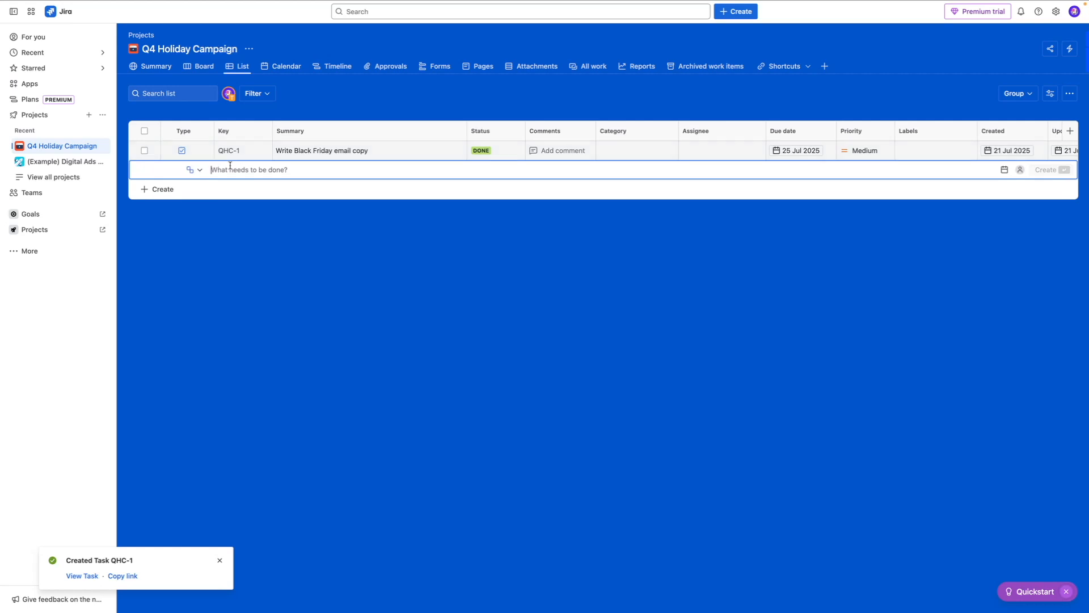
pyautogui.write('Feedback#')
pyautogui.press('BackSpace')
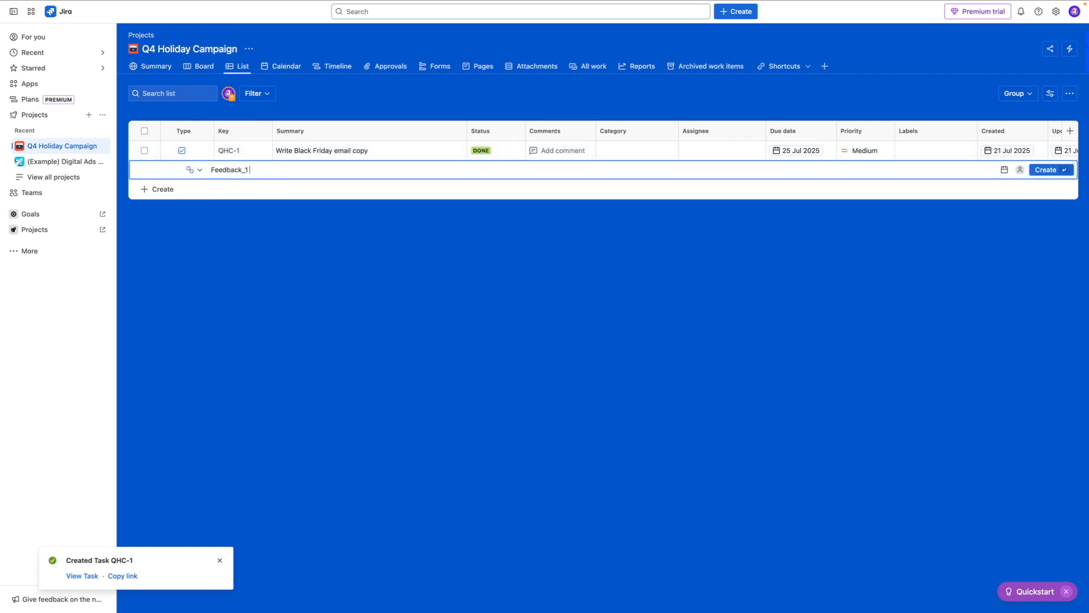
pyautogui.press('Return')
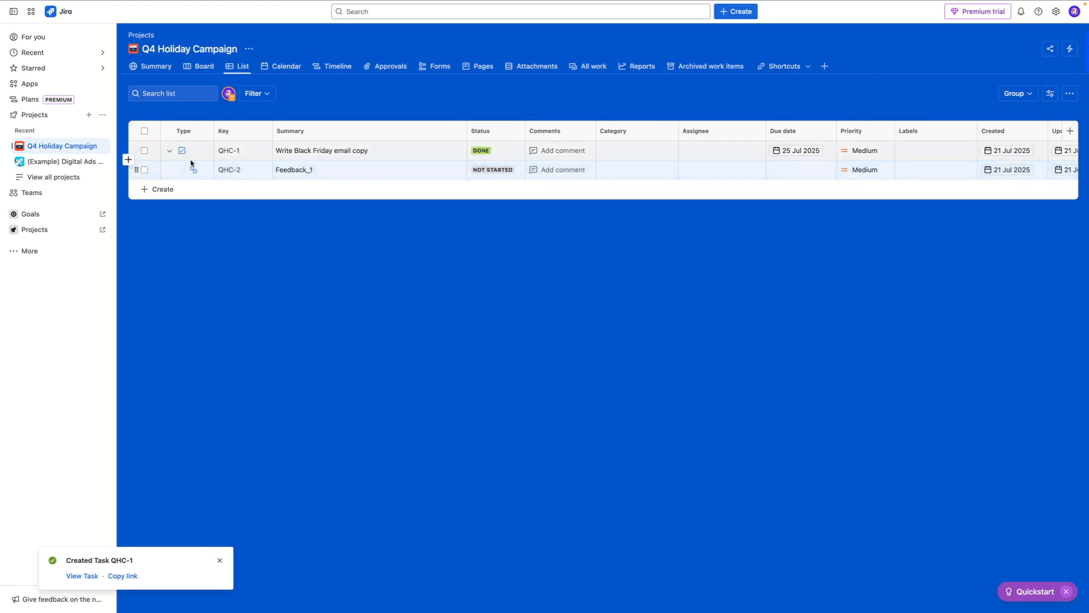
pyautogui.click(328, 175)
pyautogui.click(413, 185)
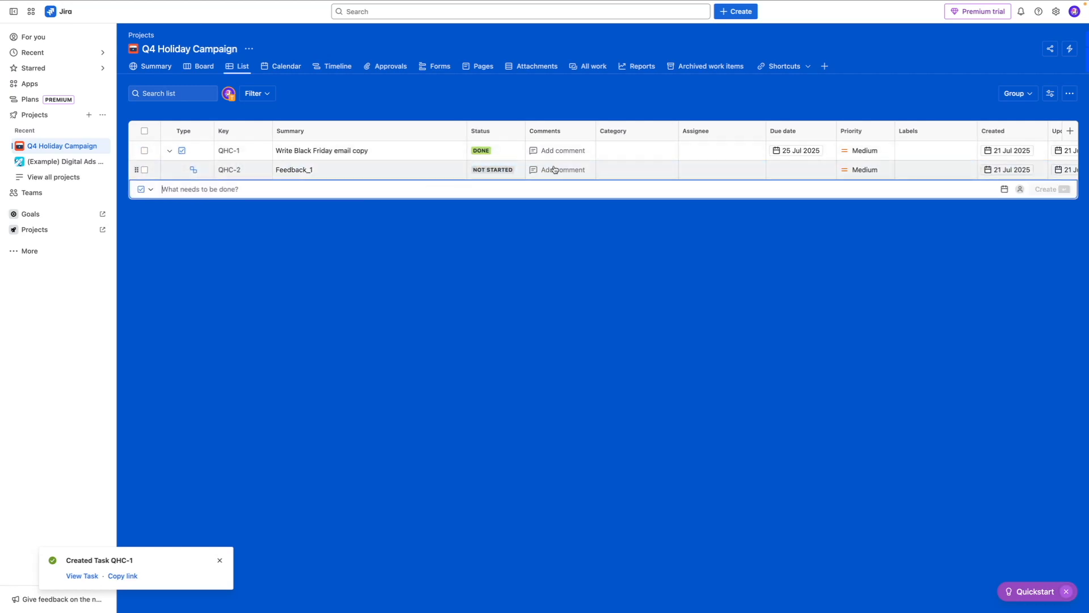
# Step: Open the Feedback_1 subtask's details and set its status to In Progress, leaving the description empty
pyautogui.click(554, 170)
pyautogui.click(881, 203)
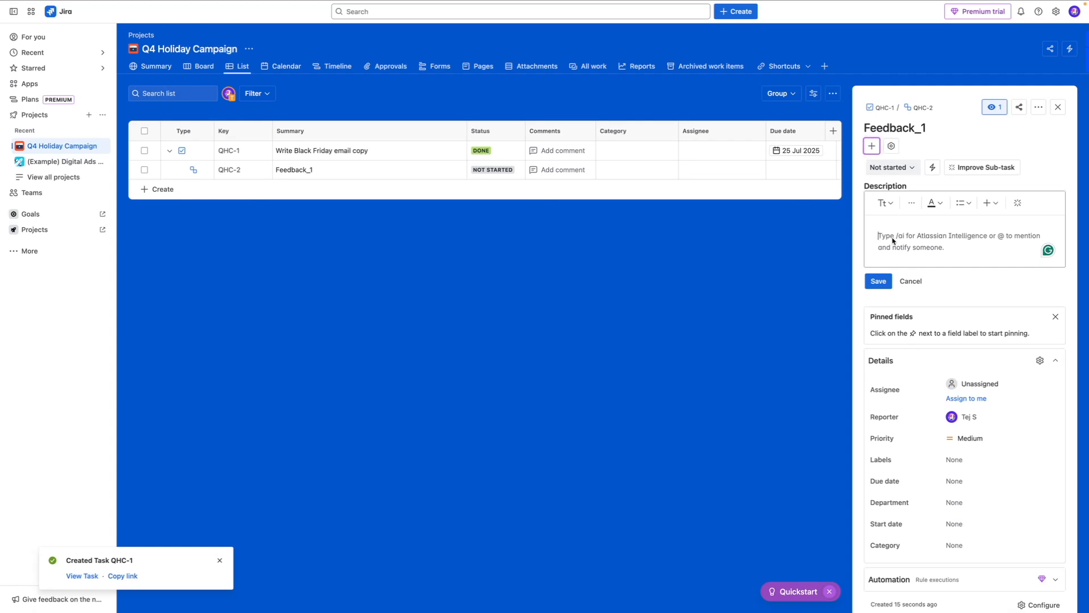
pyautogui.click(890, 167)
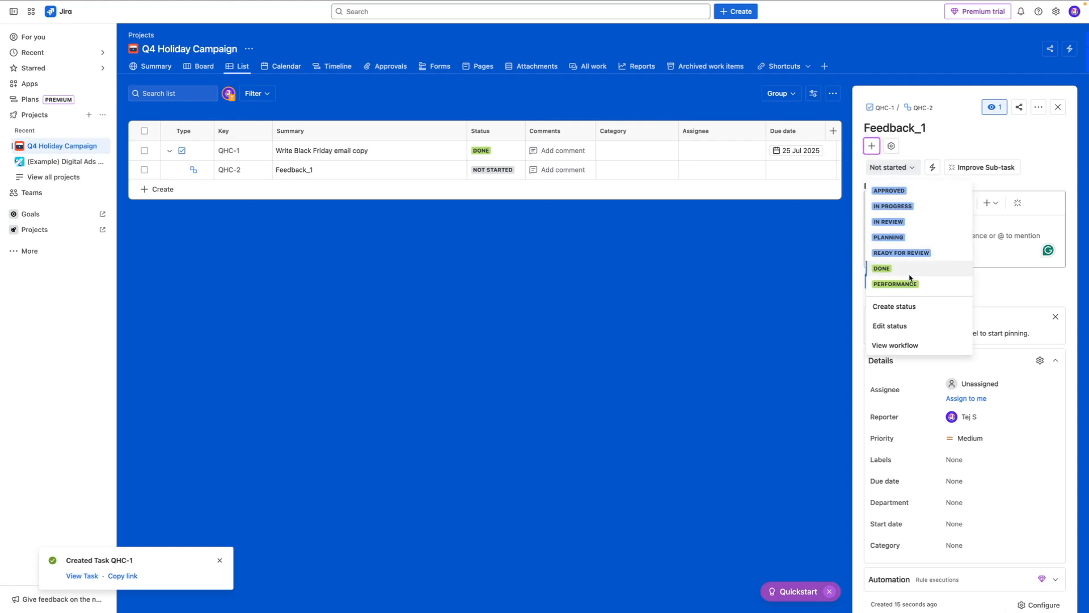
pyautogui.click(888, 214)
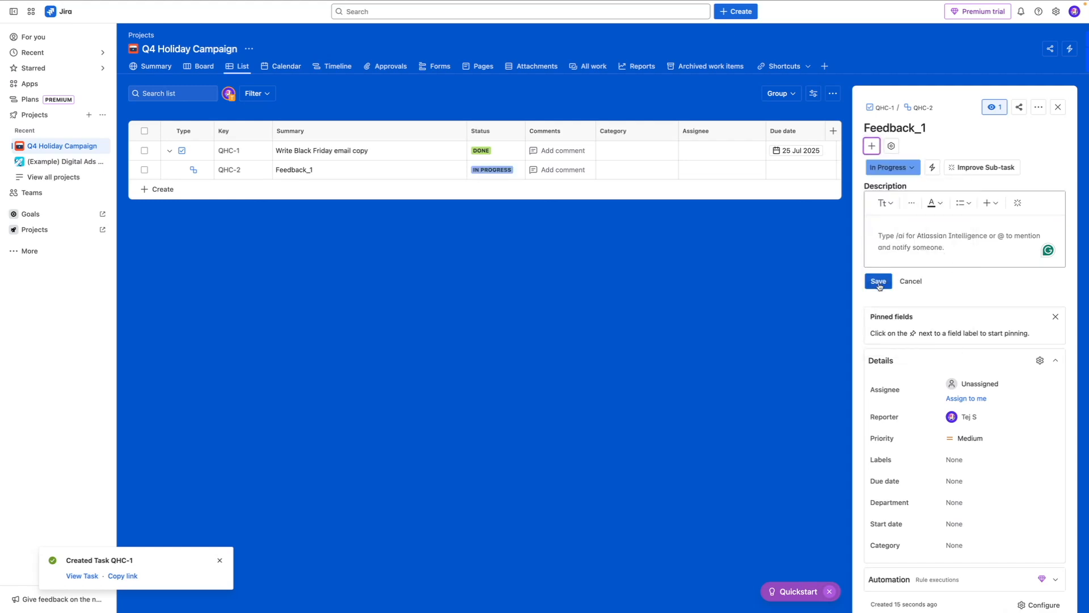
pyautogui.click(879, 281)
# Step: Set the Feedback_1 subtask's due date to 31/07/2025 and close its details without adding a comment
pyautogui.scroll(-1, 910, 284)
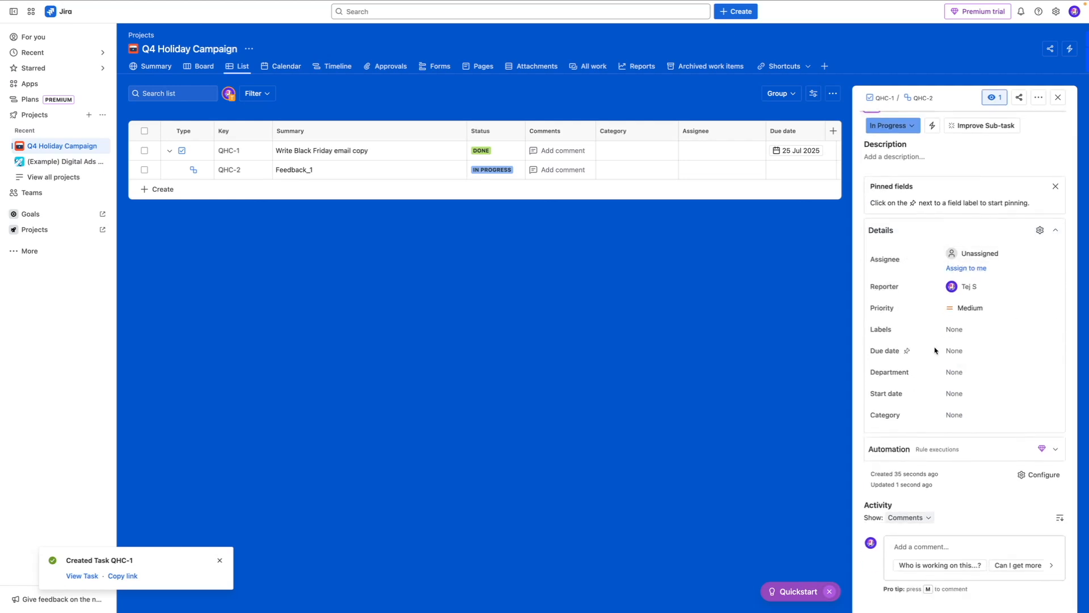
pyautogui.click(952, 352)
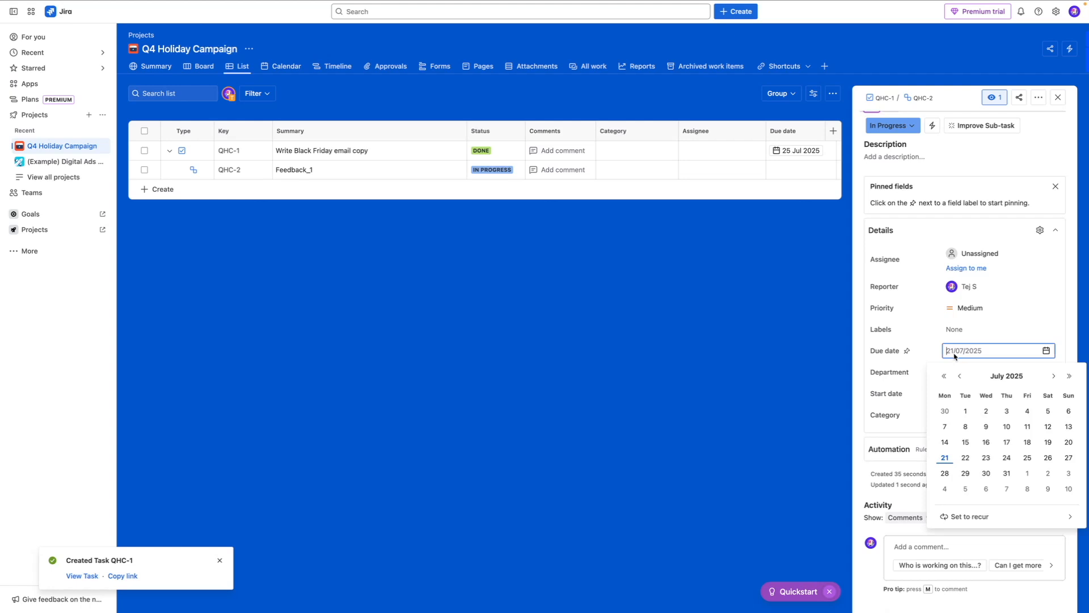
pyautogui.click(1006, 475)
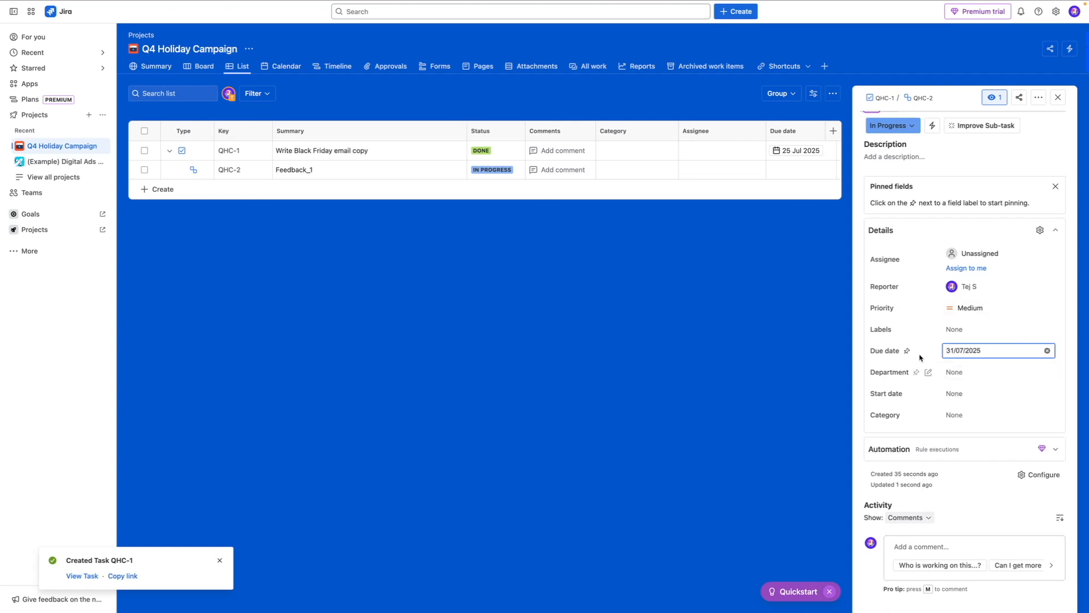
pyautogui.click(943, 549)
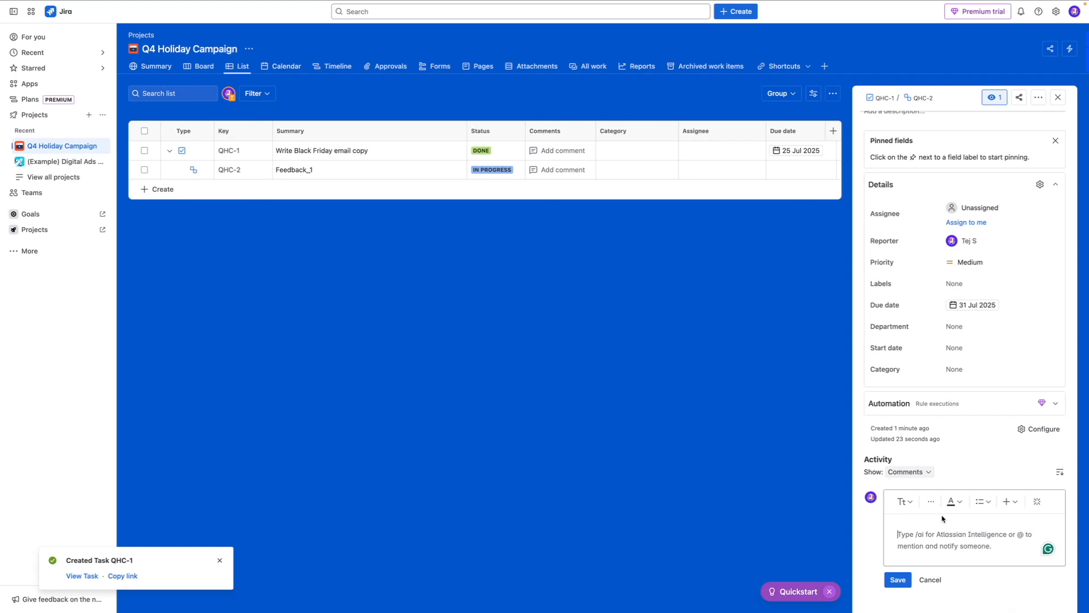
pyautogui.click(931, 579)
pyautogui.click(1058, 97)
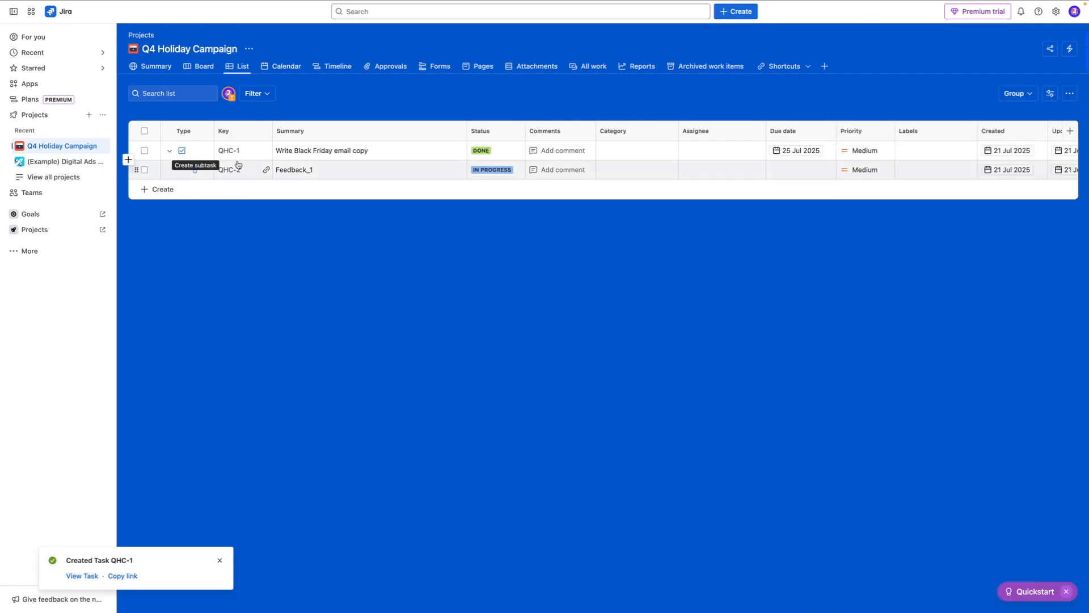
# Step: Review the campaign's status columns on the board and its status, activity, priority and workload overviews in the project summary
pyautogui.click(203, 66)
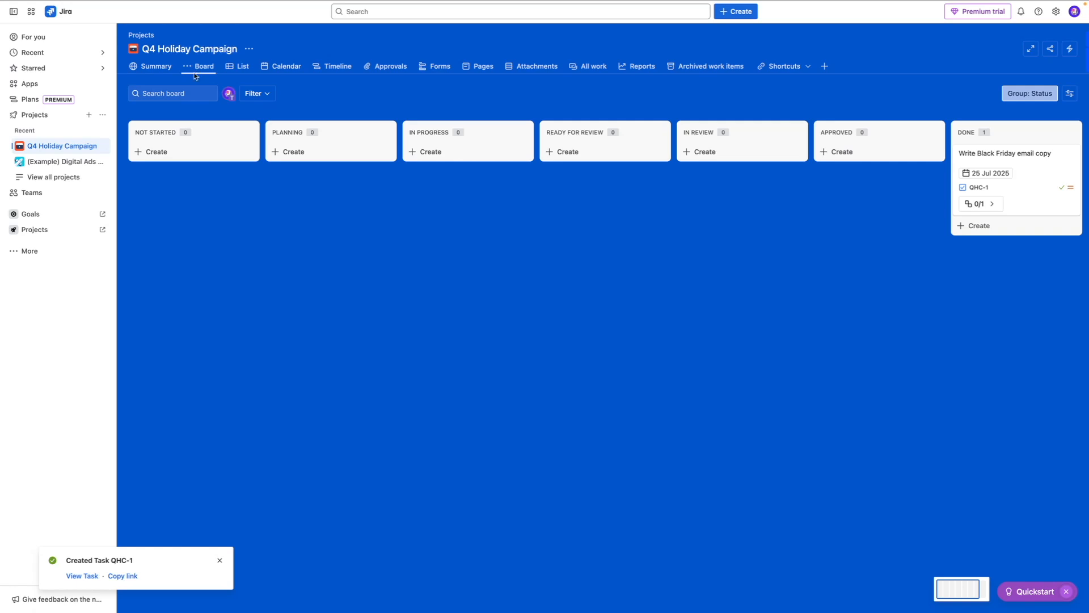
pyautogui.hscroll(3, 462, 202)
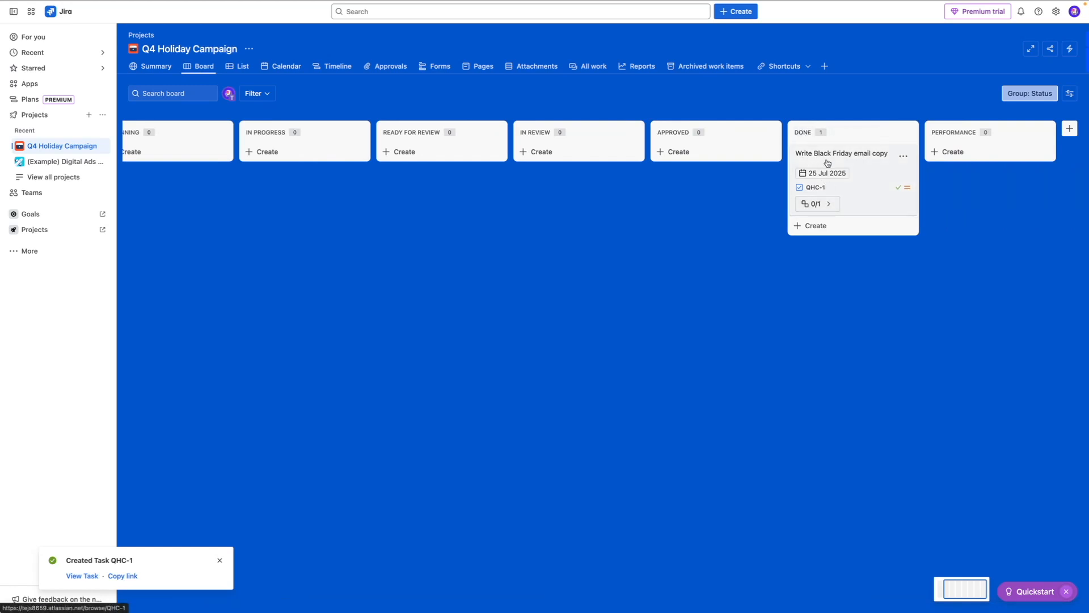
pyautogui.click(152, 66)
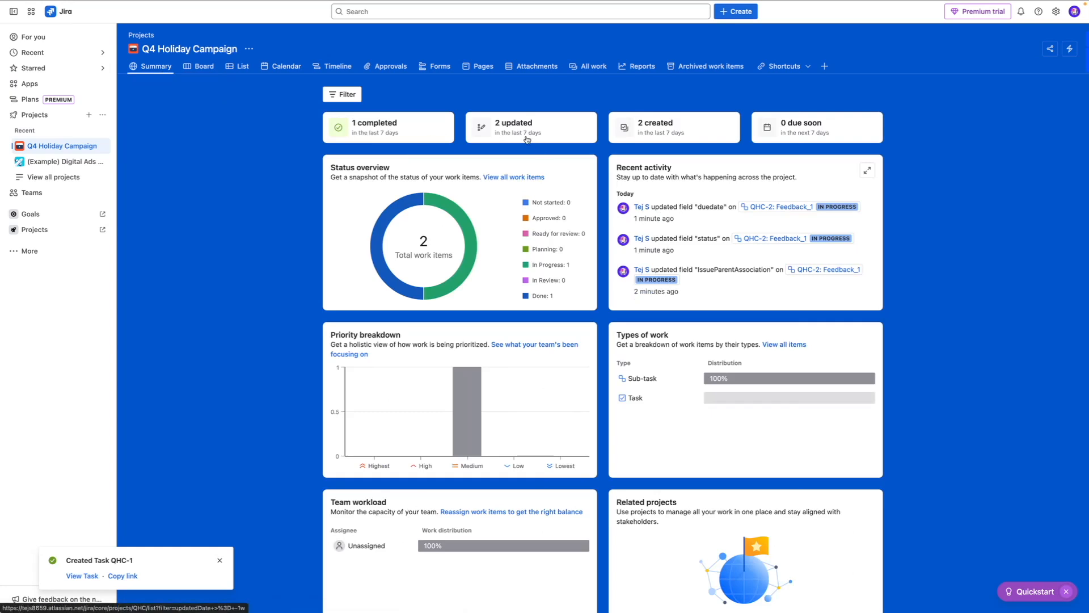
pyautogui.scroll(-1, 507, 168)
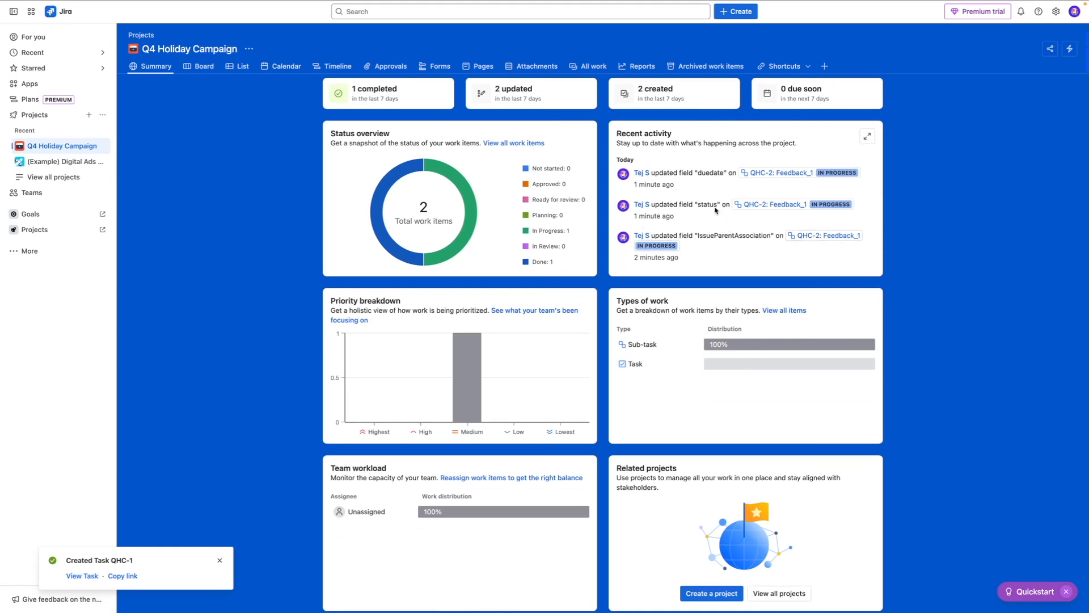
pyautogui.scroll(-1, 516, 209)
pyautogui.scroll(-1, 516, 209)
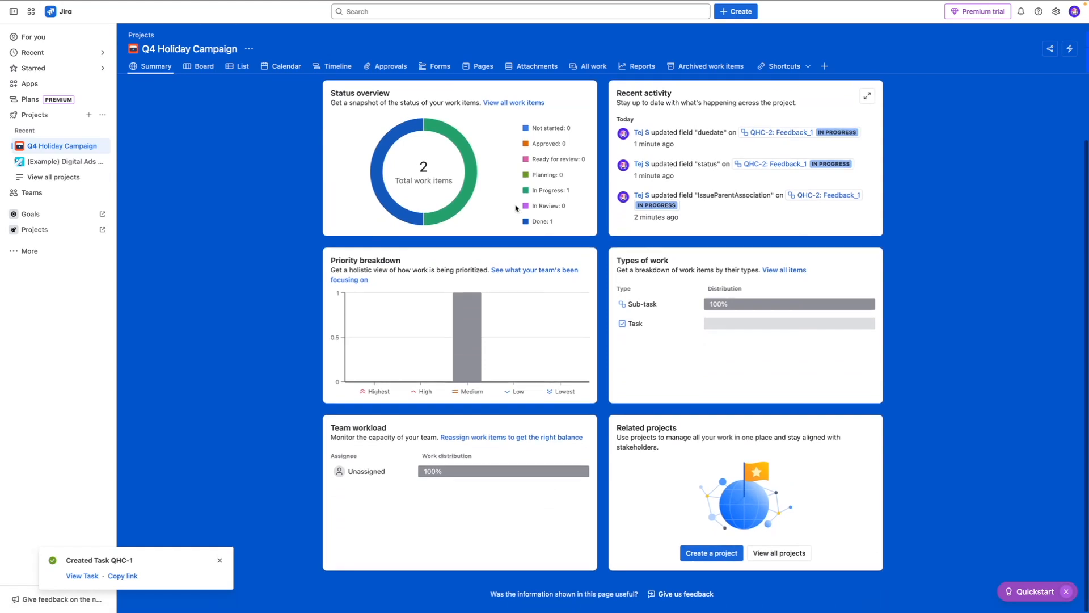
pyautogui.scroll(2, 516, 208)
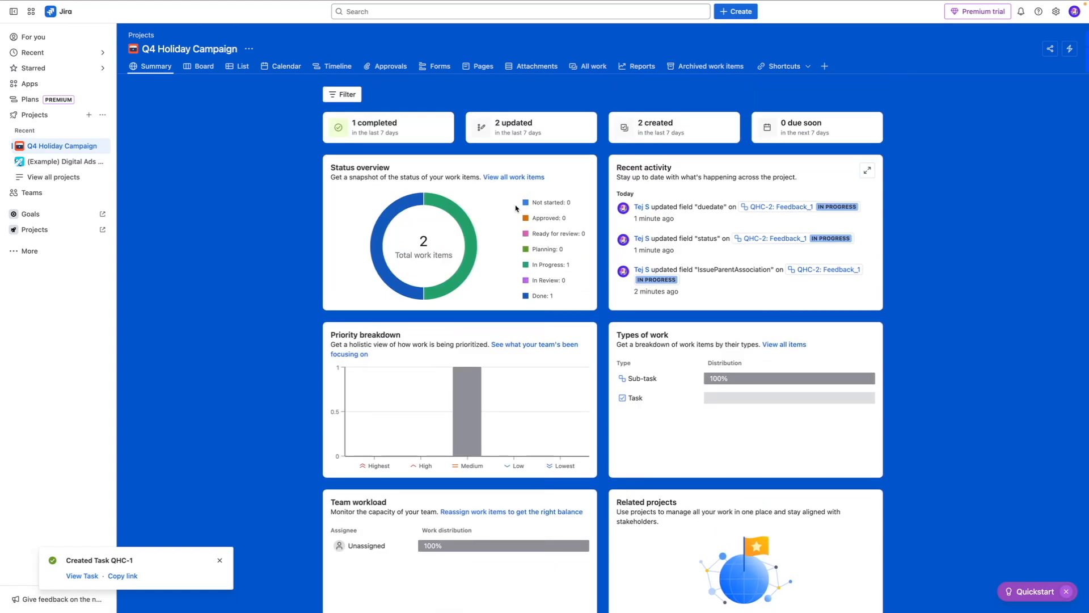
# Step: Show the campaign's timeline on a weekly scale to examine the scheduling of the email copy task
pyautogui.click(327, 68)
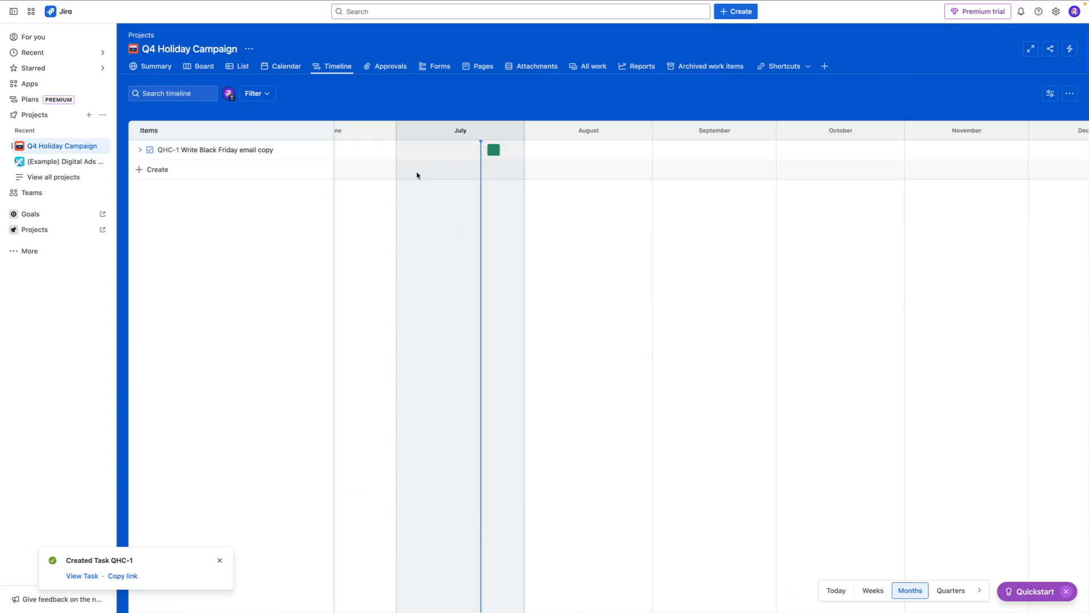
pyautogui.click(872, 591)
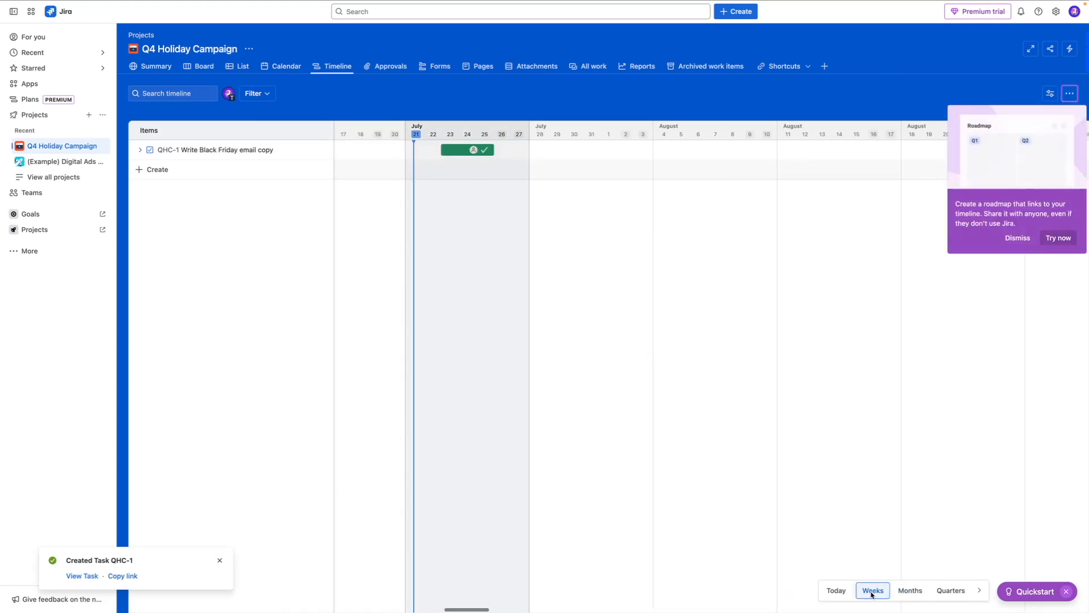